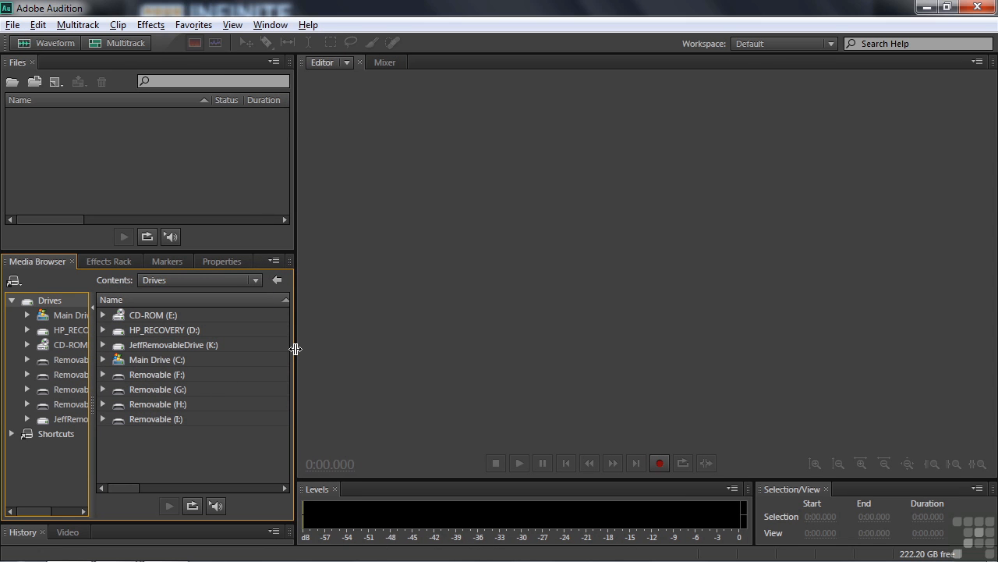
Widen the Media Browser until its compact media filter appears, and view the filter's options
drag(295, 348, 337, 372)
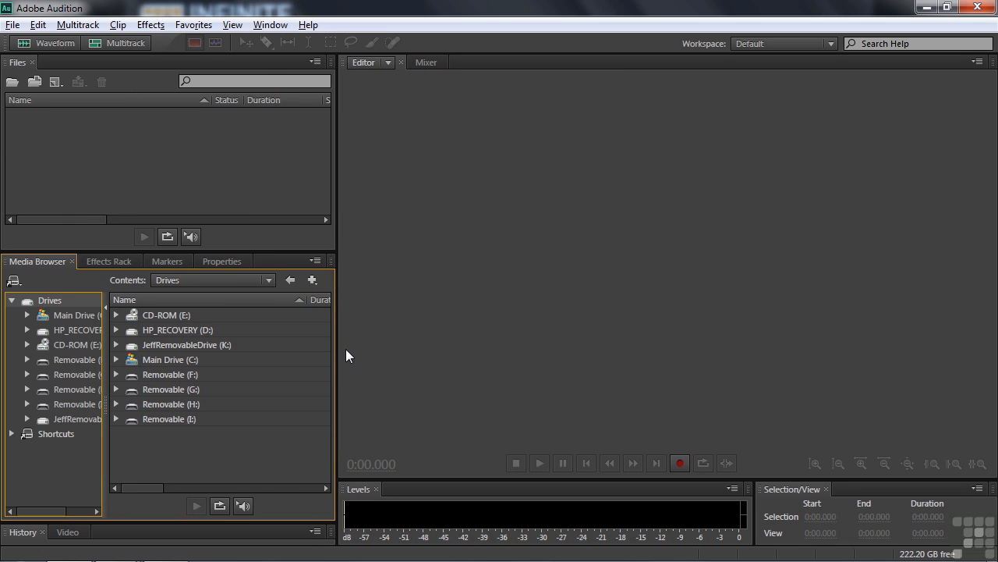
drag(336, 372, 370, 383)
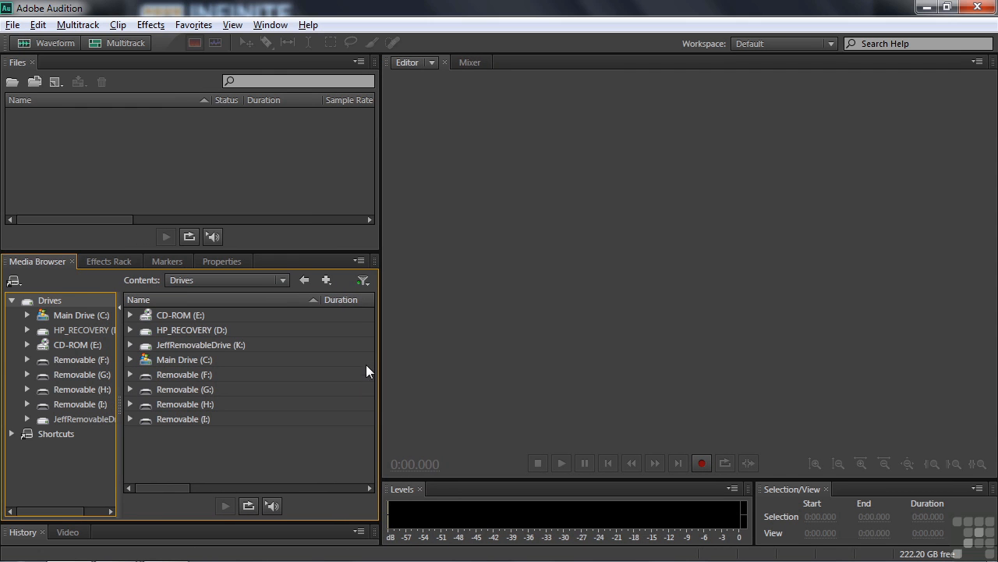
click(364, 281)
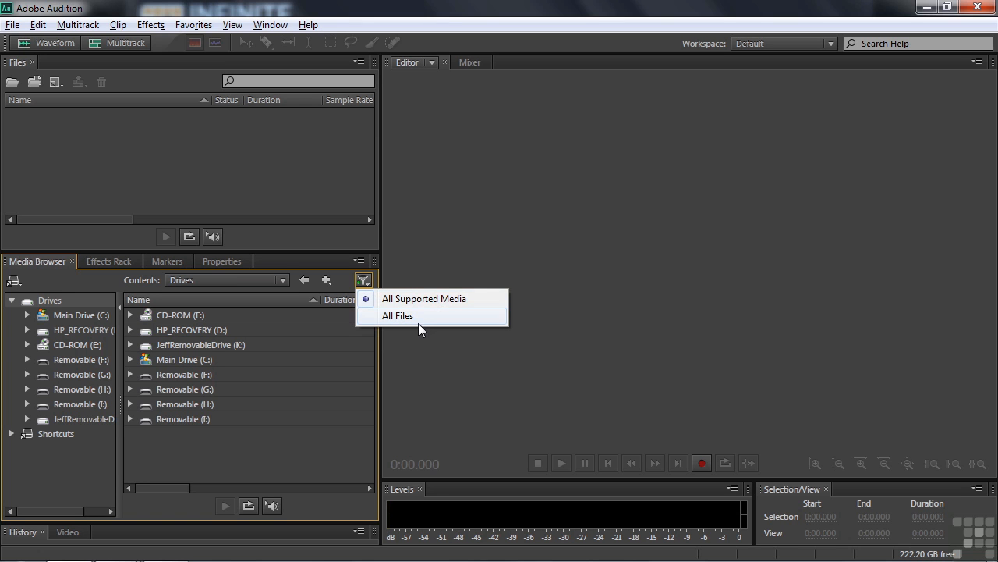
click(375, 351)
Enlarge the Media Browser until the full Filter list shows, view its choices, and narrow the panel again
drag(379, 350, 531, 377)
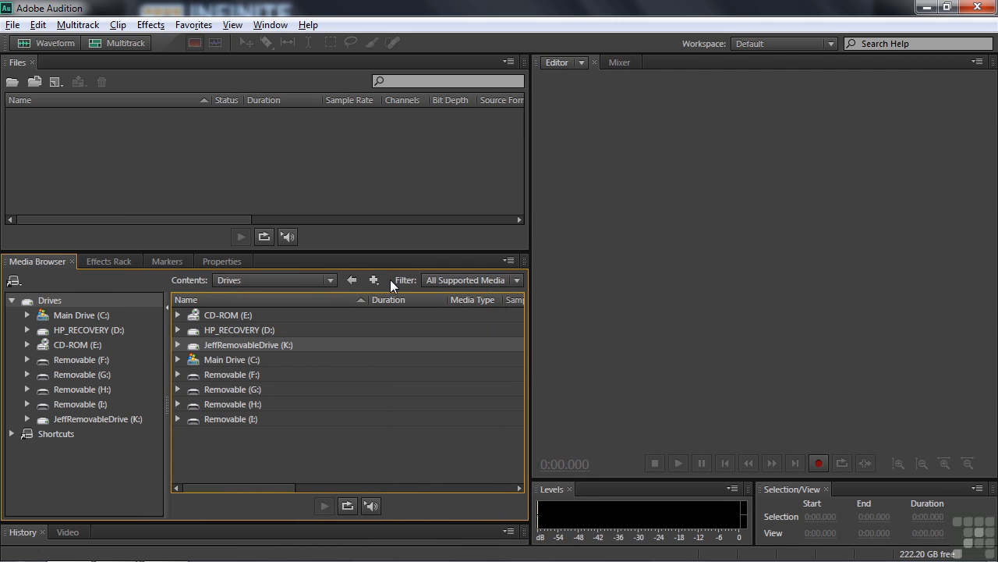
click(517, 280)
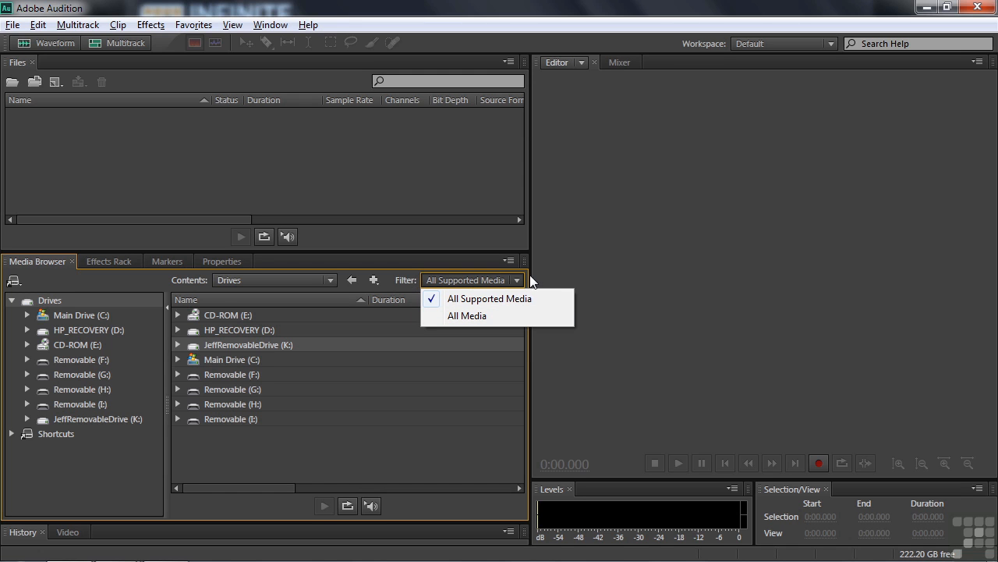
click(530, 382)
drag(530, 381, 380, 378)
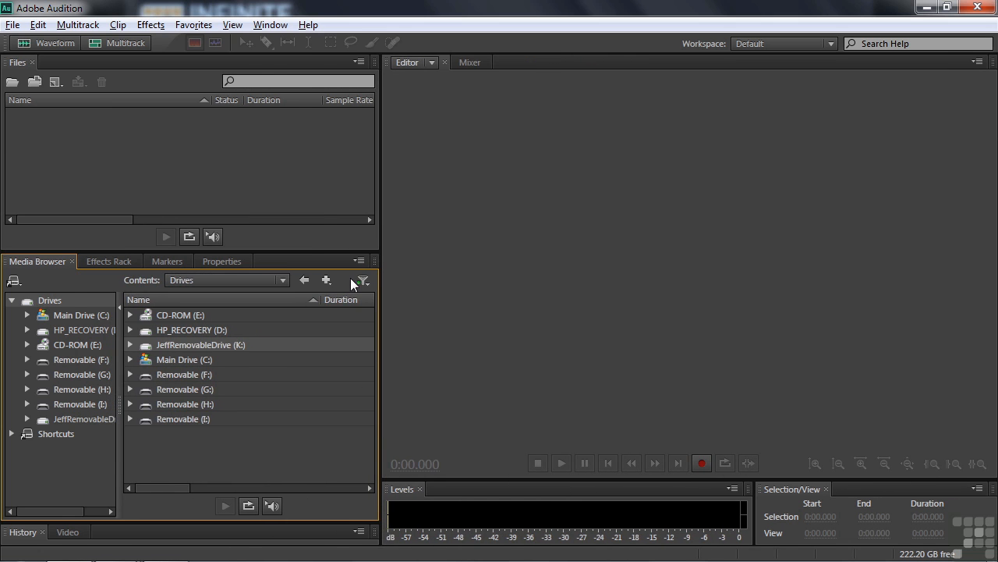
drag(381, 304, 363, 315)
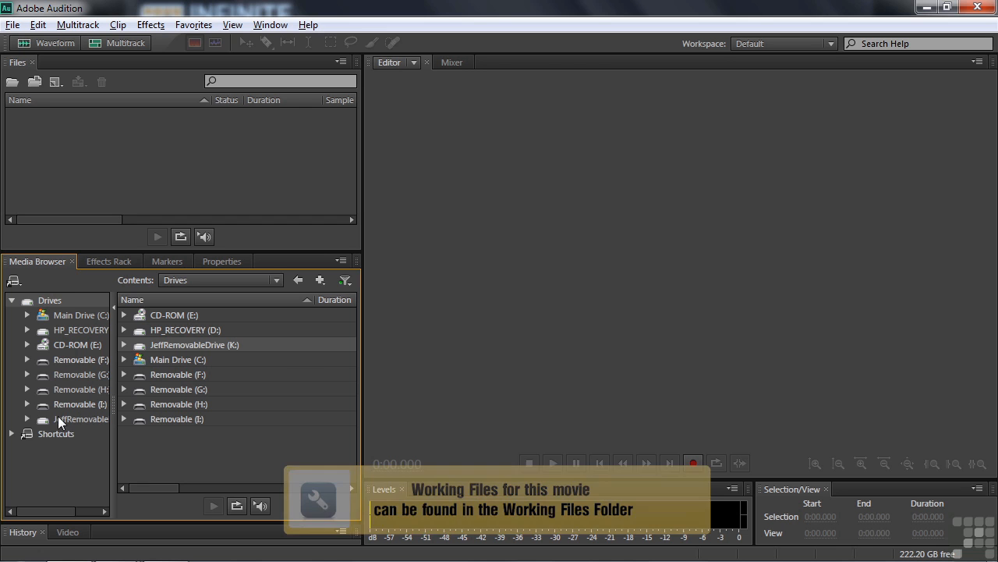
Show the Working Files folder under Main Drive (C:), InfiniteSkills-assets, Audition in the Media Browser, and check its list of parent folders
click(27, 315)
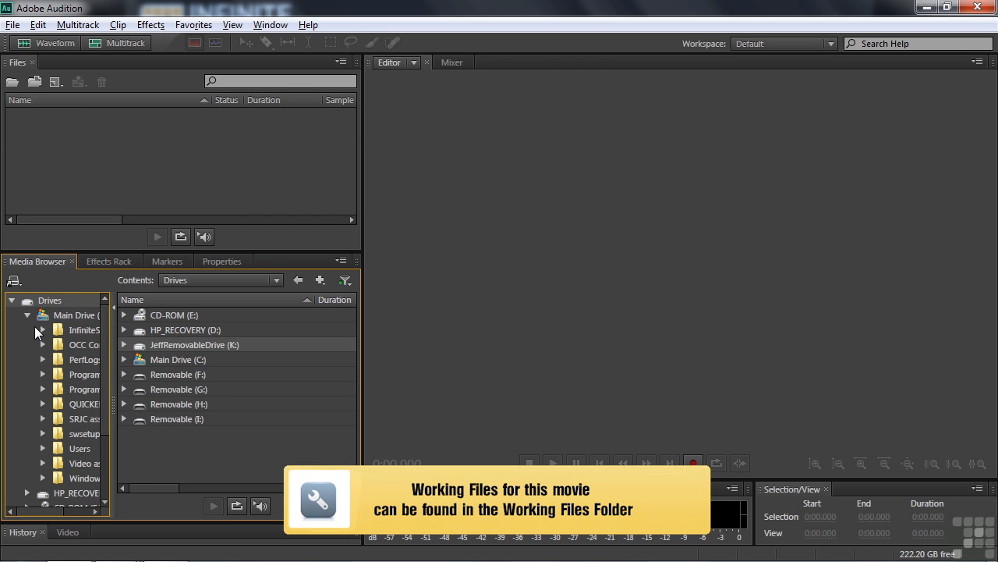
click(43, 329)
click(60, 344)
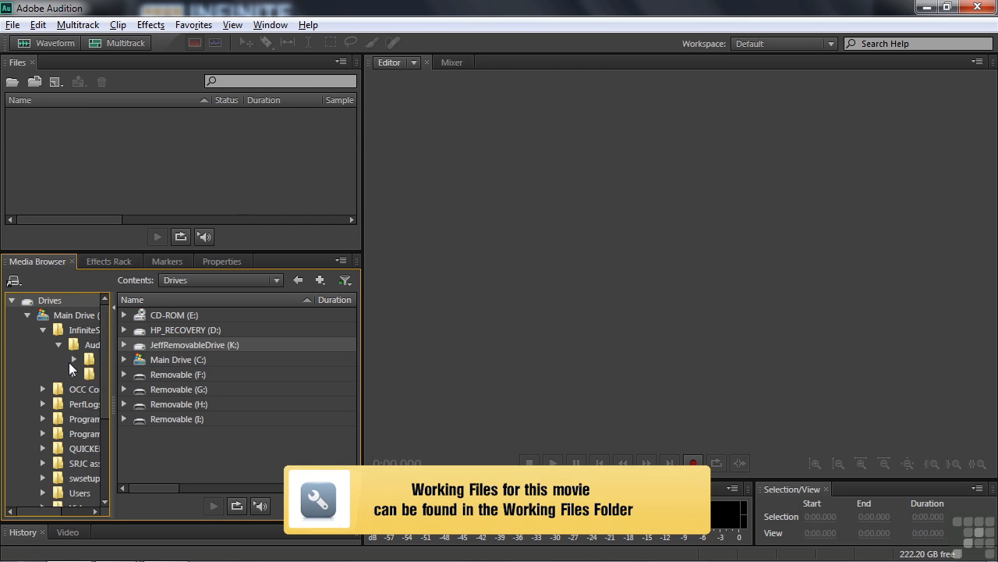
drag(113, 376, 132, 378)
click(107, 376)
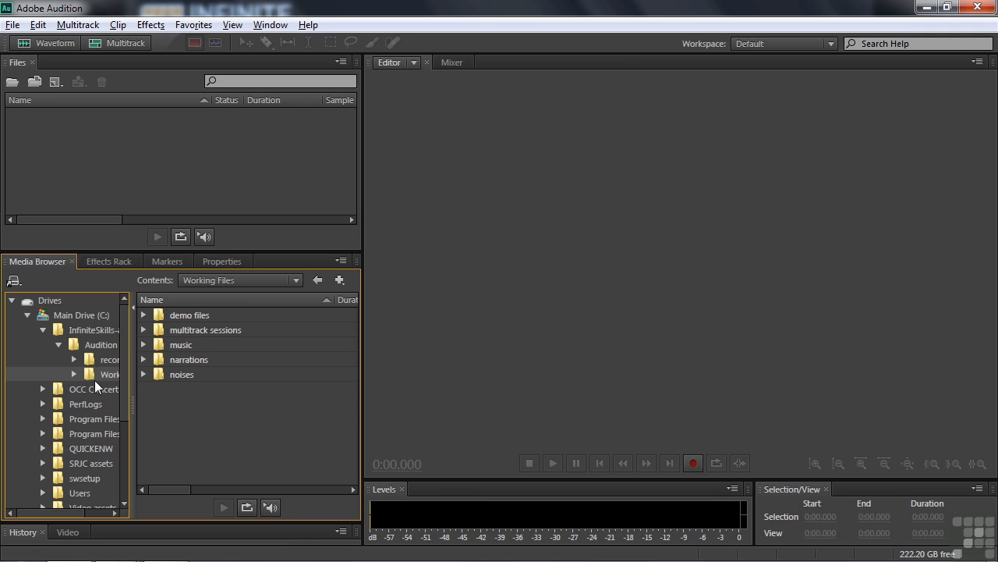
click(296, 280)
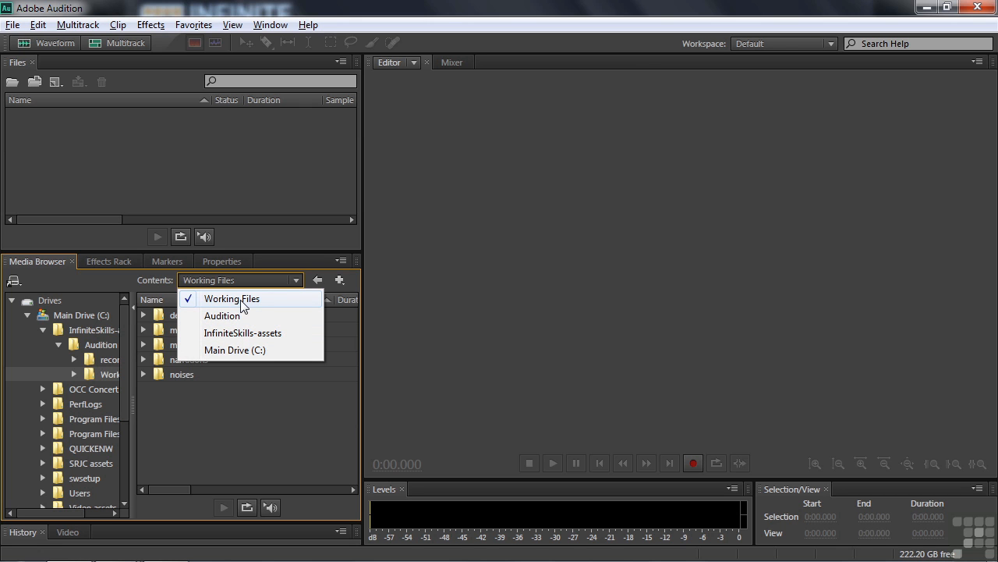
click(297, 280)
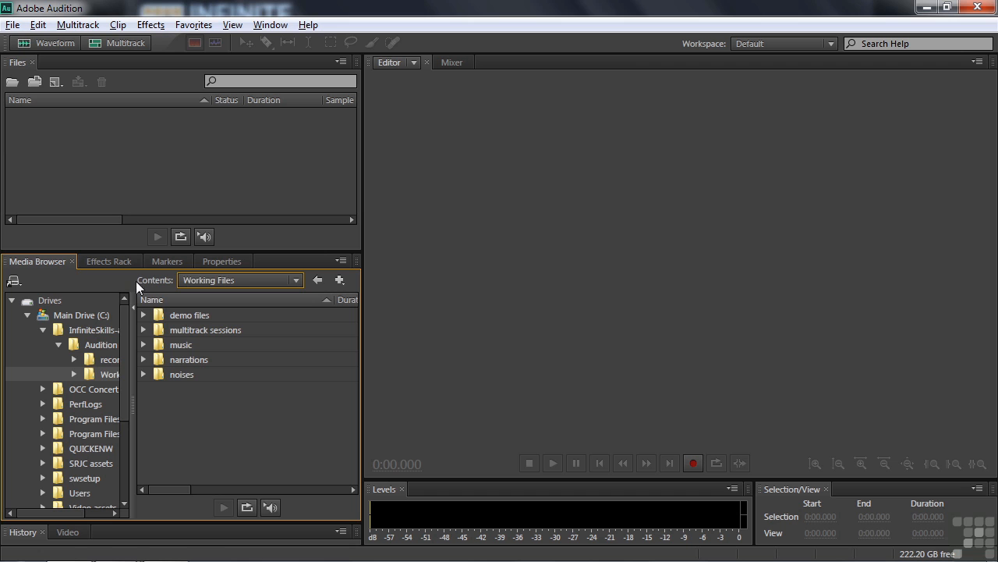
Show the contents of Main Drive (C:) and expand InfiniteSkills-assets, Audition and Working Files within the contents pane
click(50, 317)
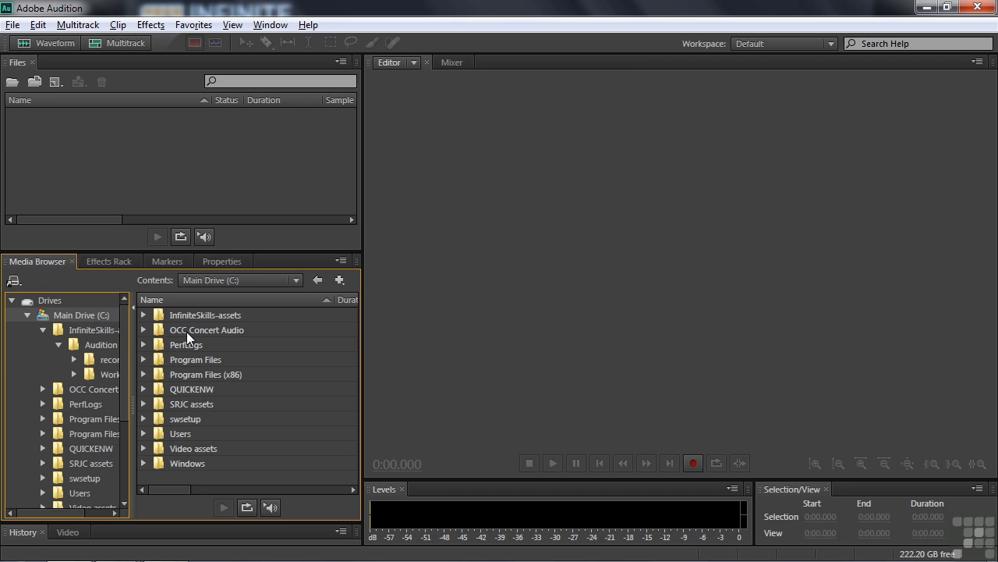
click(144, 315)
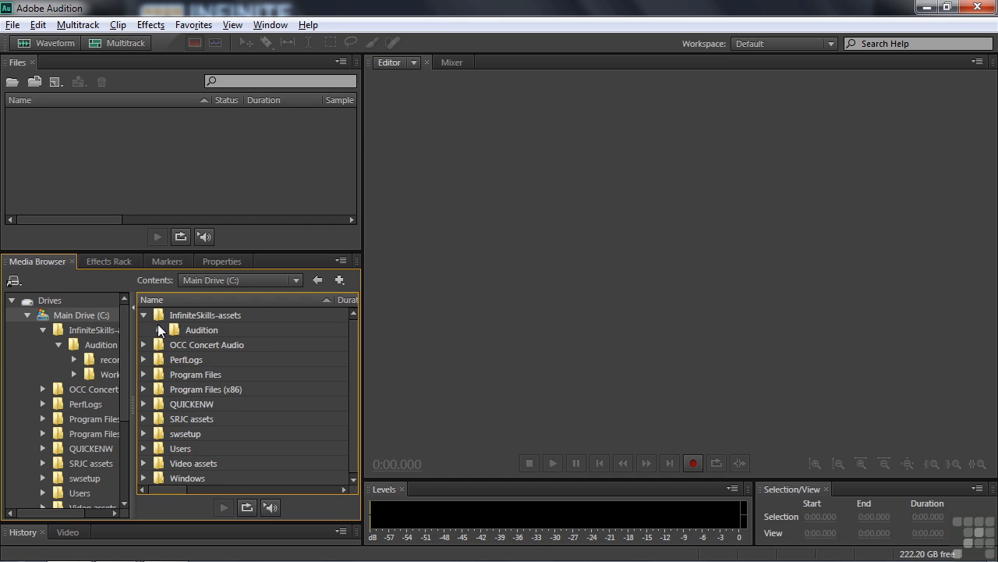
click(159, 329)
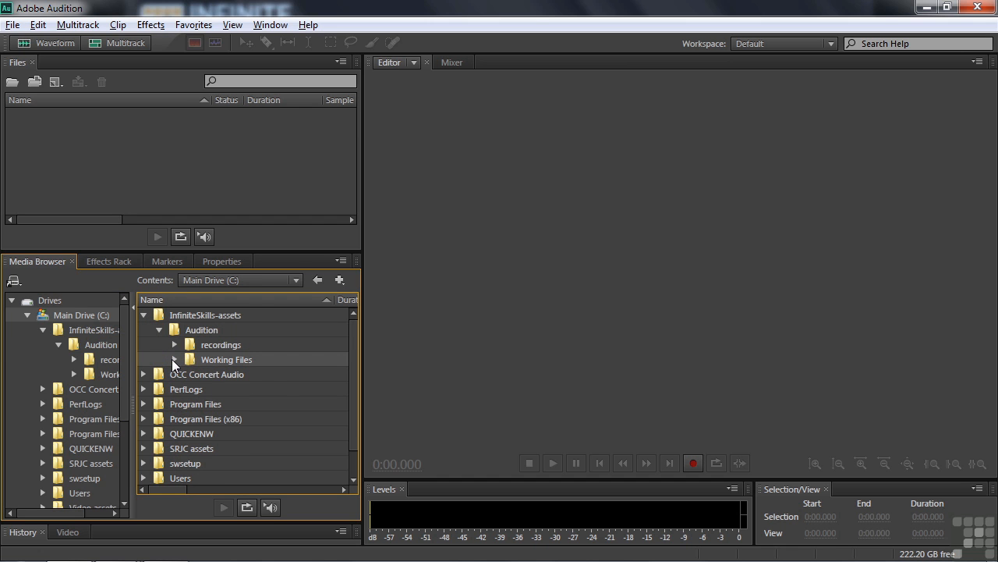
click(173, 358)
click(296, 280)
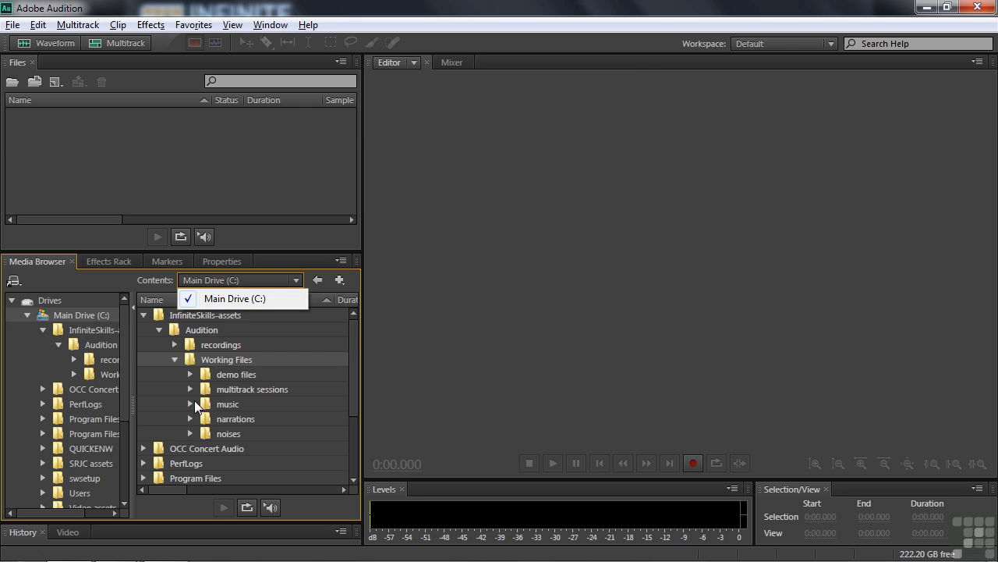
Return the Media Browser contents to the Working Files folder and keep it as the Contents location
click(97, 374)
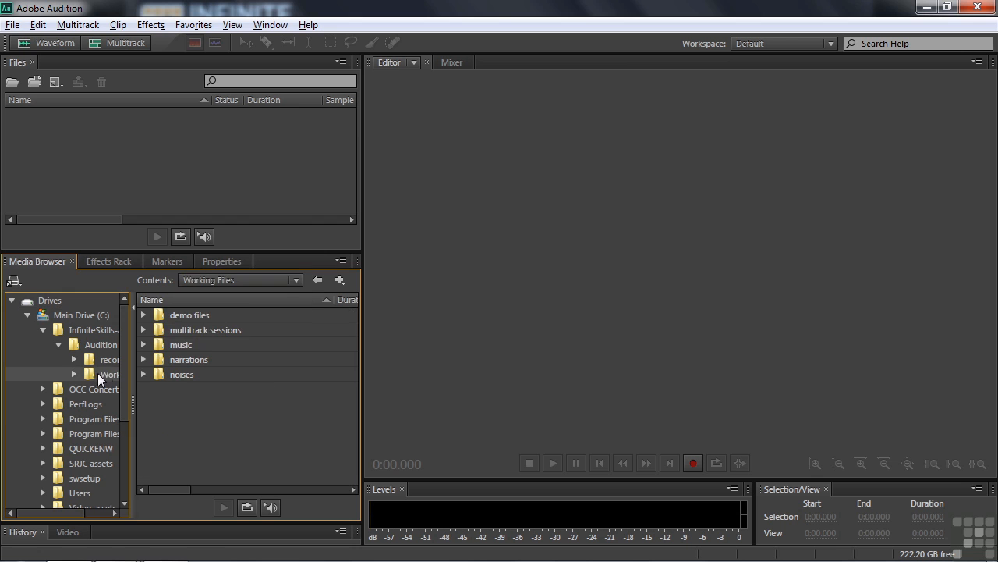
click(300, 280)
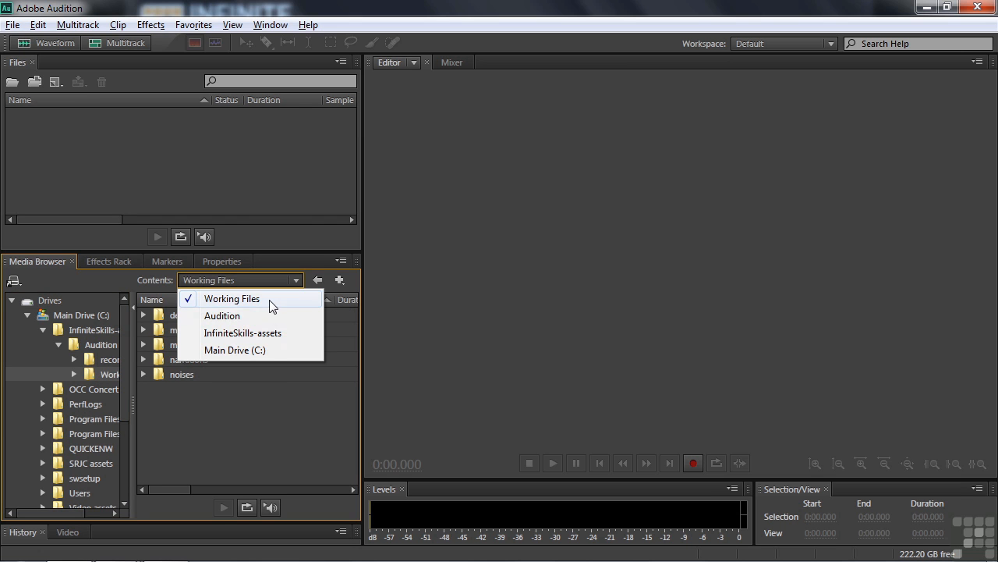
click(267, 299)
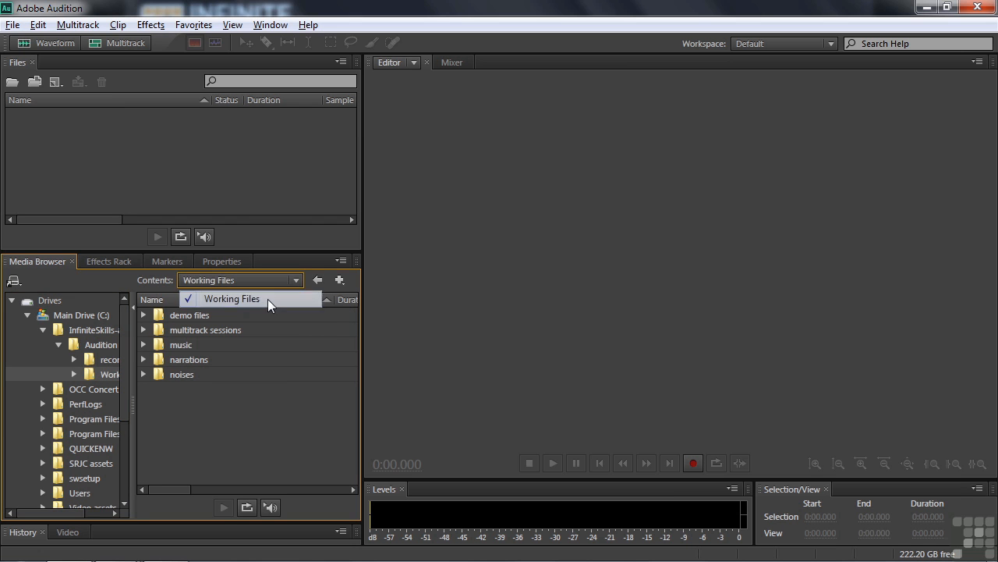
Expand the multitrack sessions folder and import 0404-browser.sesx into the Files panel without opening it in the Editor
click(144, 330)
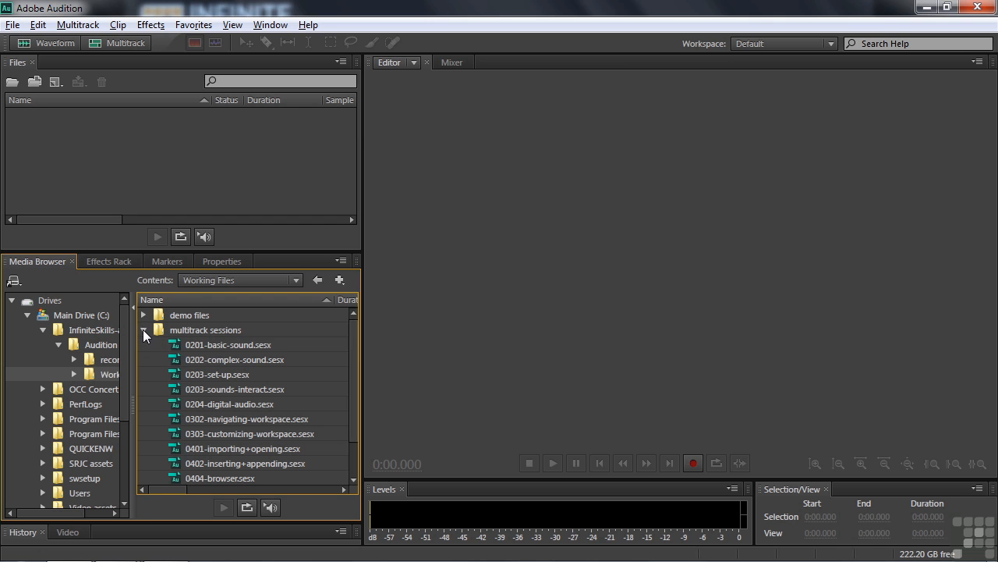
drag(350, 422, 351, 444)
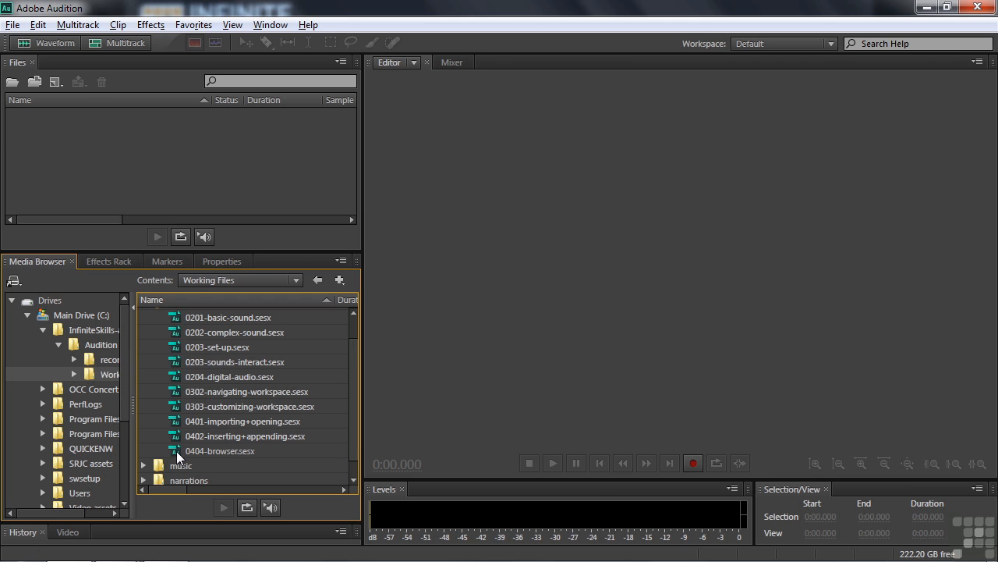
drag(177, 450, 70, 133)
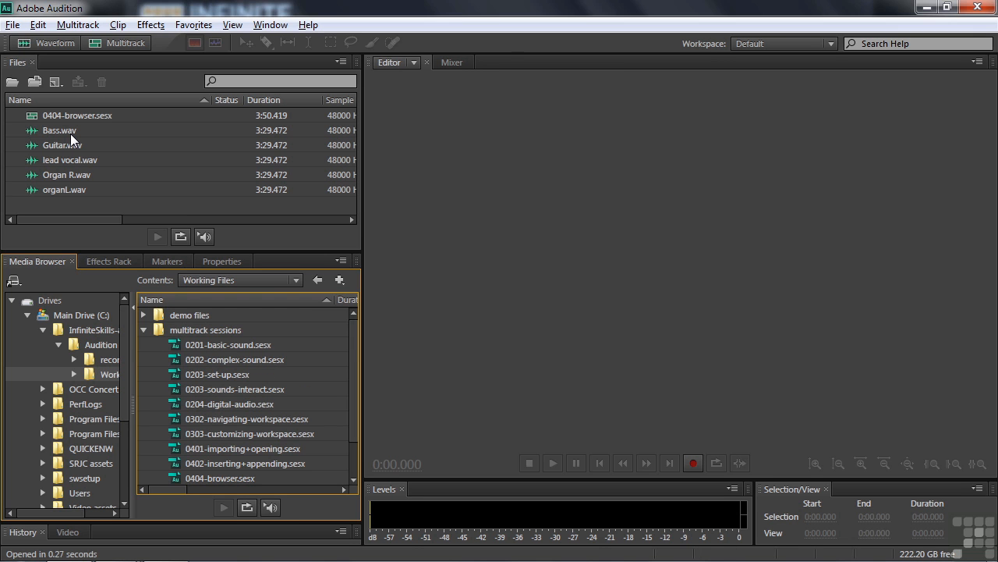
Close all imported files and open 0404-browser.sesx from the Media Browser directly in the Editor
click(11, 25)
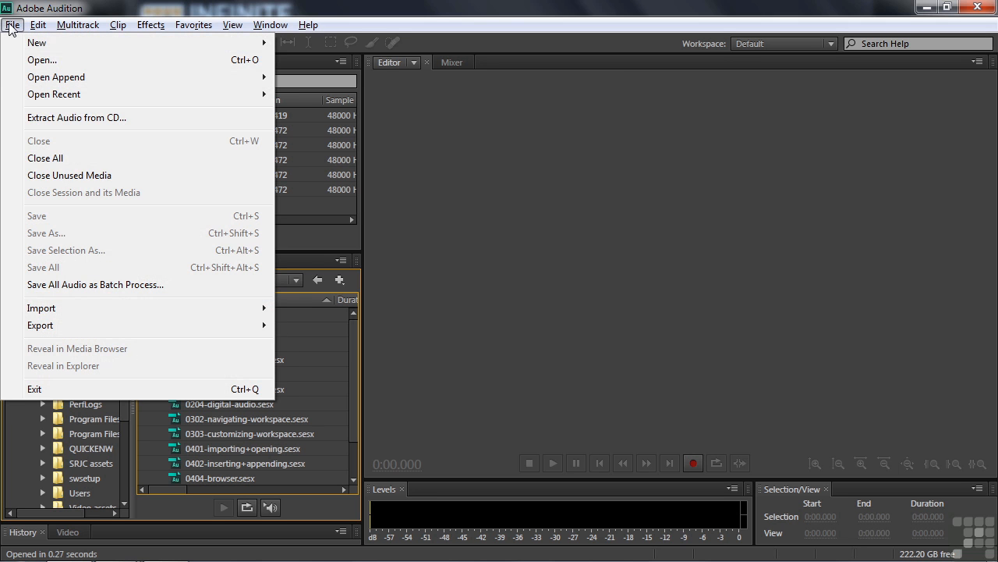
click(47, 157)
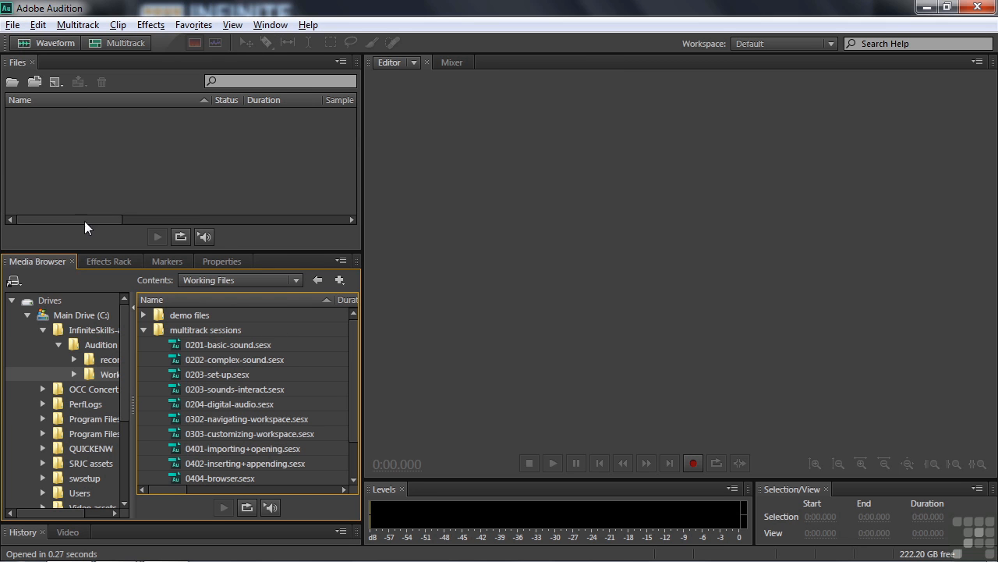
double_click(177, 479)
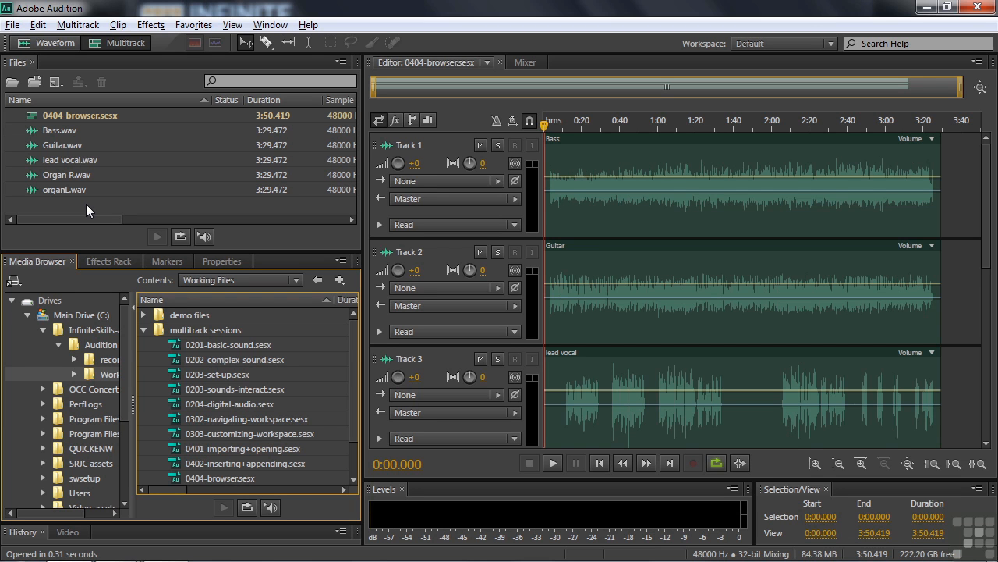
Collapse the multitrack sessions folder and open lead vox 2.wav from the music folder's Just Too Hard to Find subfolder
click(144, 330)
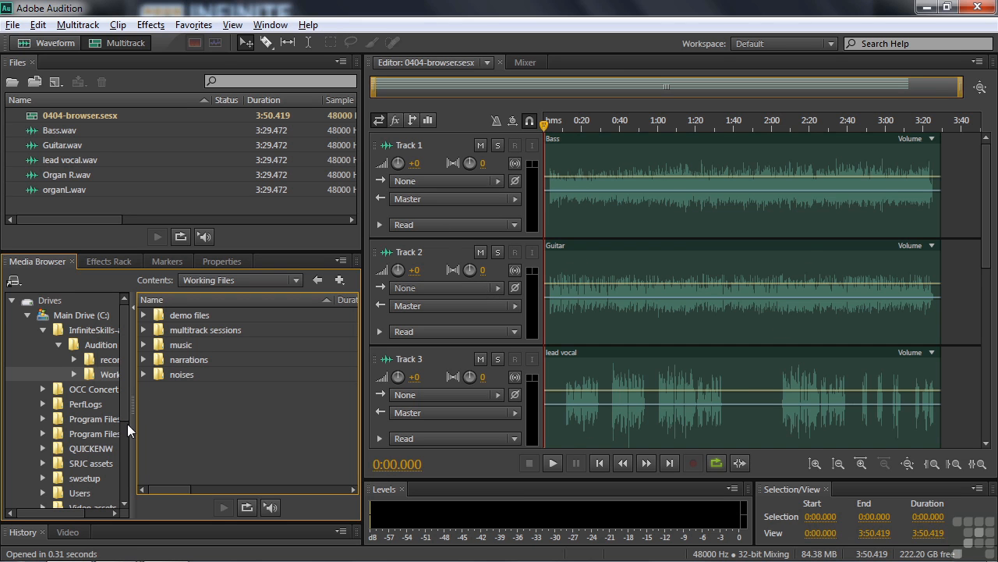
click(144, 345)
click(159, 375)
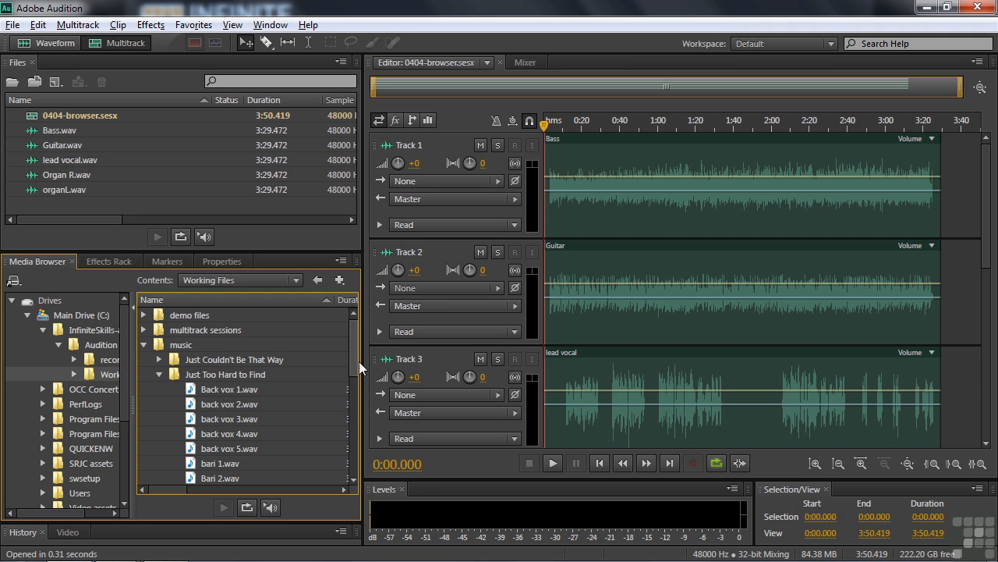
drag(353, 359, 367, 428)
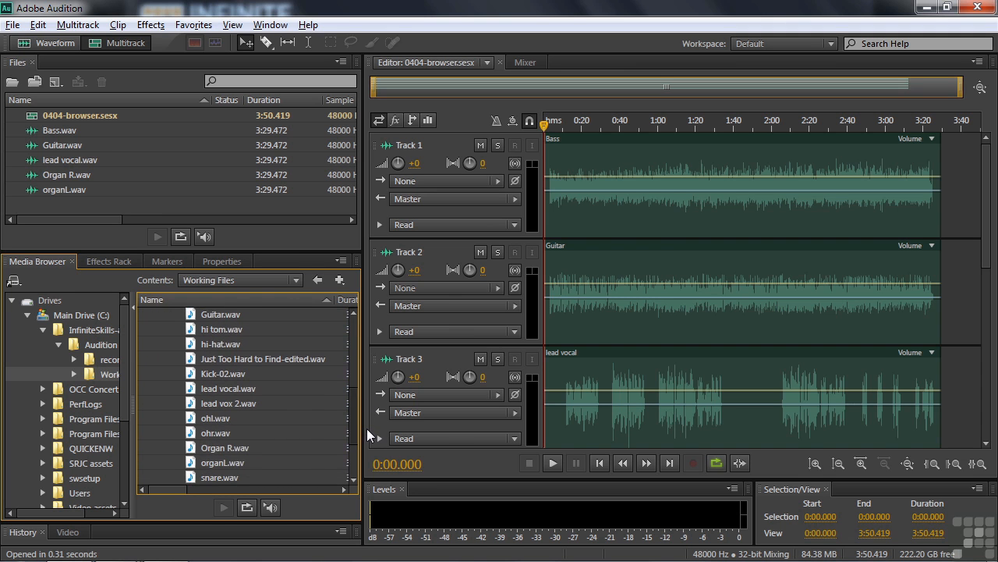
double_click(189, 402)
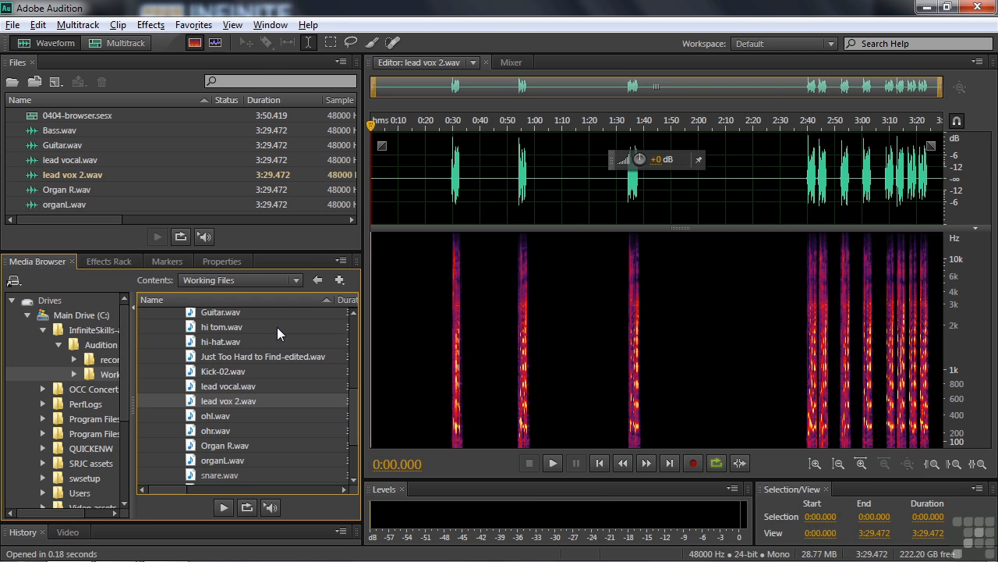
Locate bari 1.wav in the Media Browser and switch the Editor back to the 0404-browser.sesx session
click(78, 24)
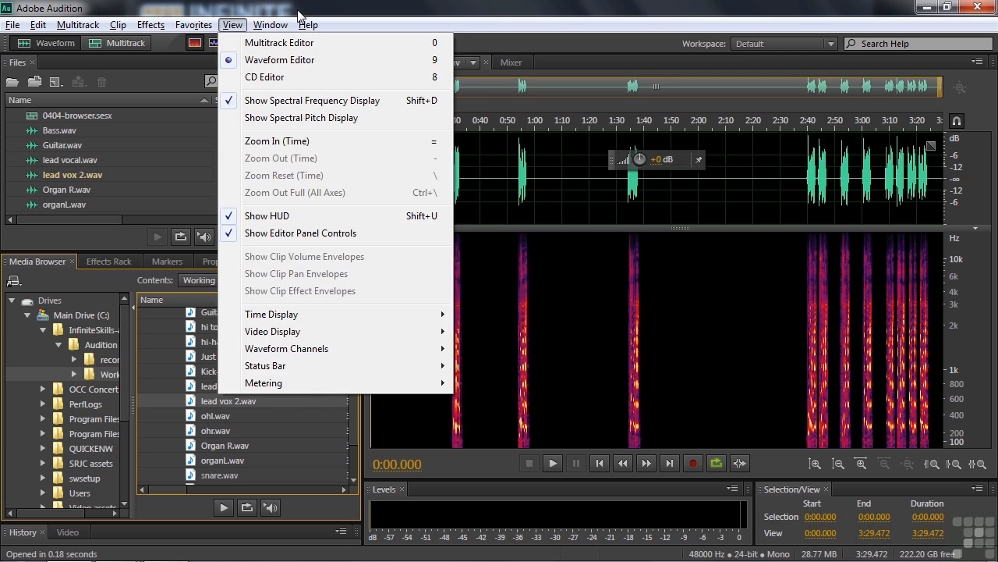
click(296, 9)
drag(350, 409, 352, 376)
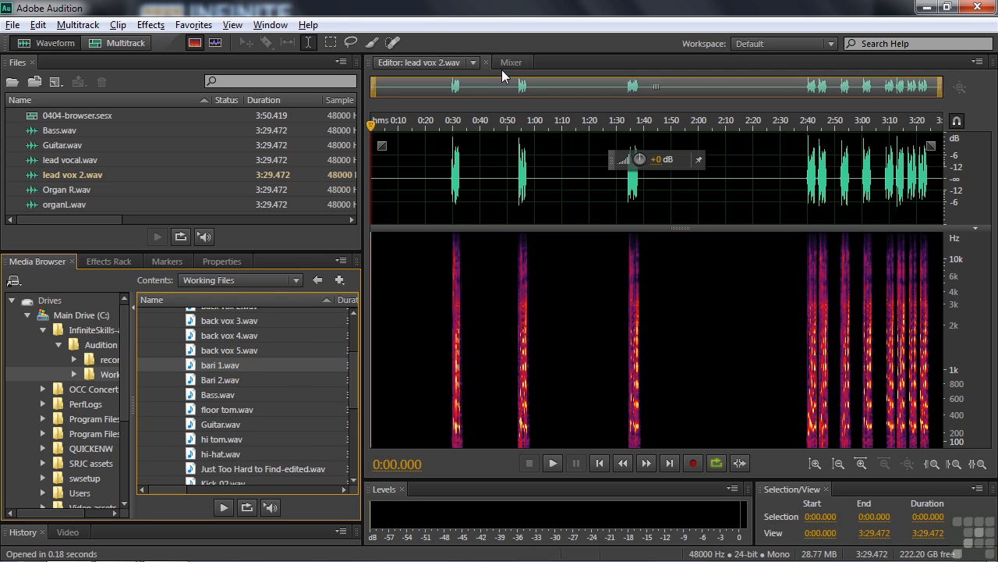
click(474, 62)
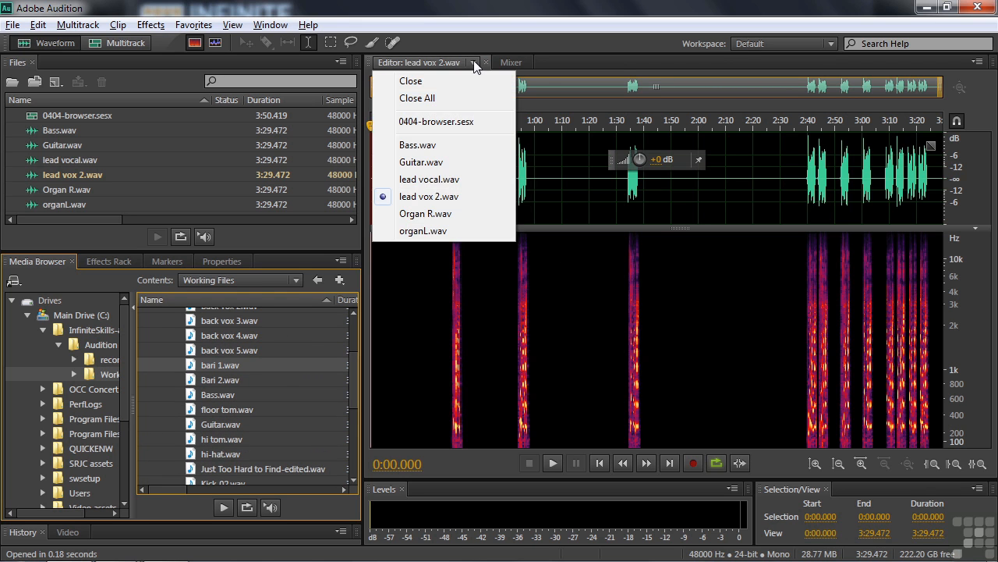
click(436, 122)
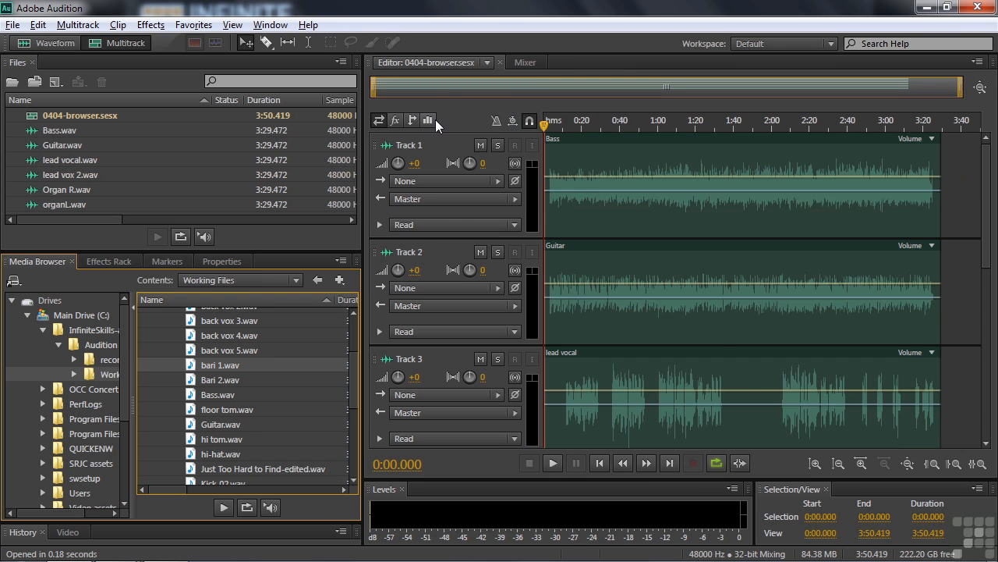
Insert bari 1.wav from the Media Browser into the empty Track 6 of the open 0404-browser multitrack session
click(987, 243)
drag(987, 250, 985, 397)
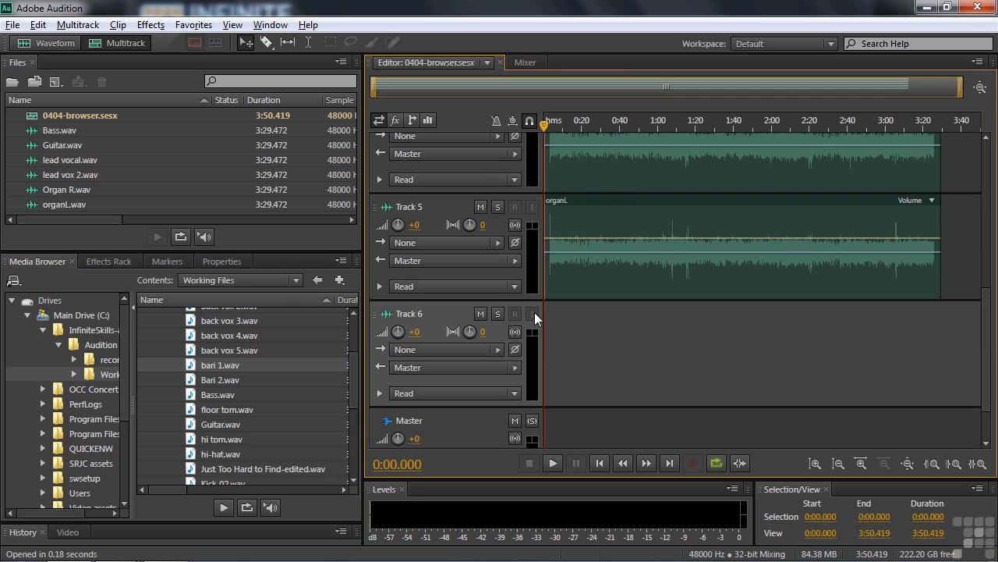
right_click(193, 365)
mouse_move(245, 402)
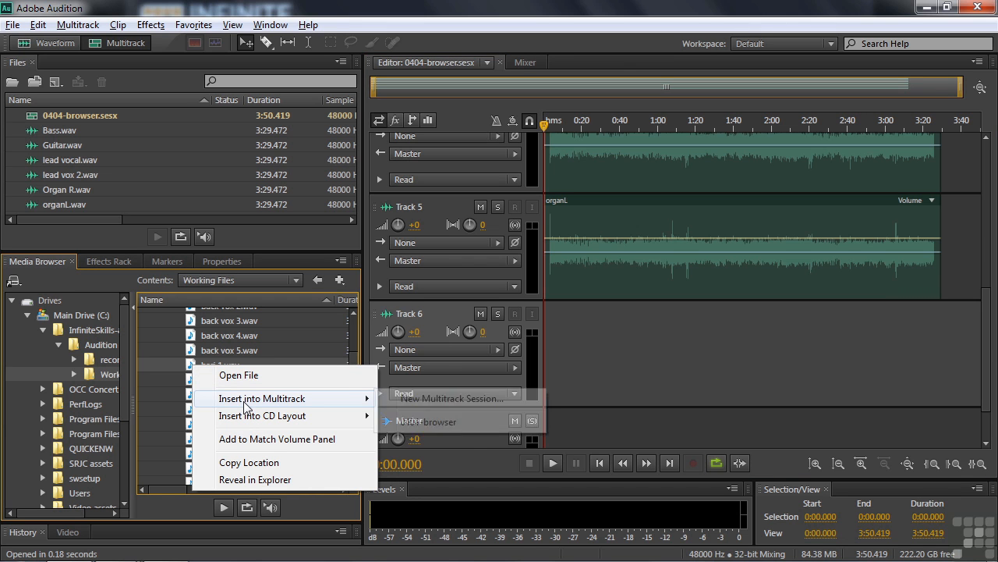
click(466, 425)
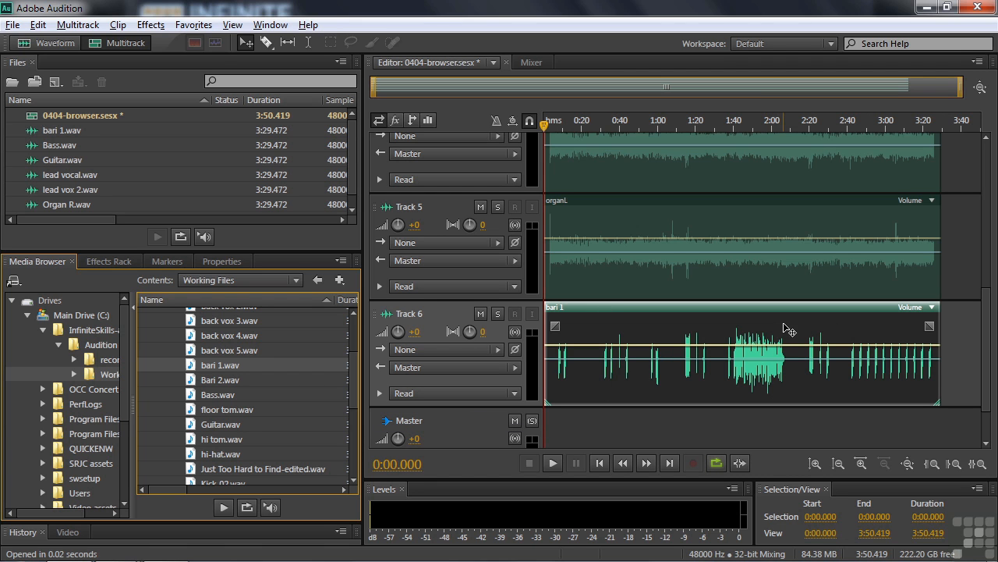
Insert Bari 2.wav from the Media Browser into the 0404-browser multitrack session
click(189, 379)
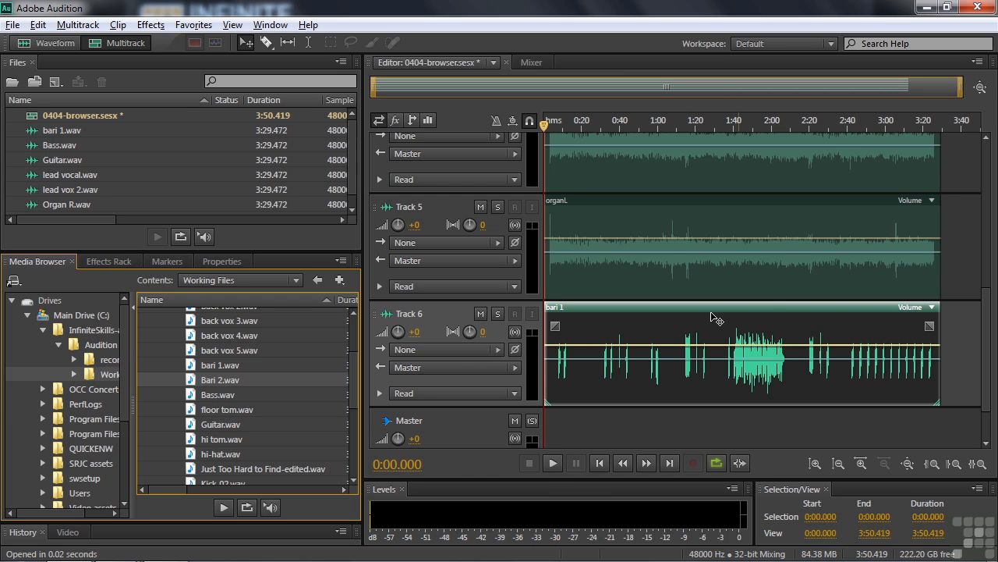
right_click(191, 380)
mouse_move(258, 418)
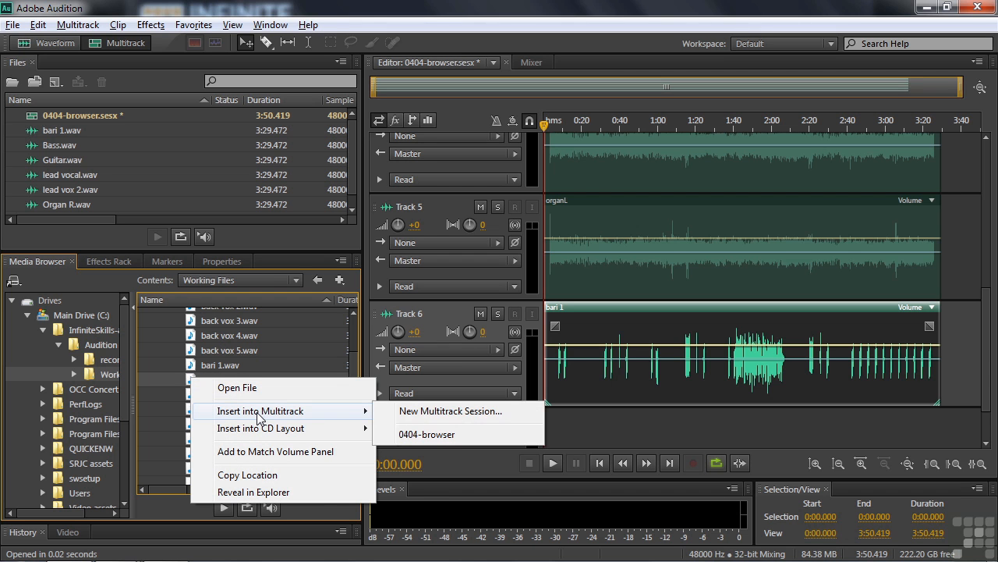
click(460, 436)
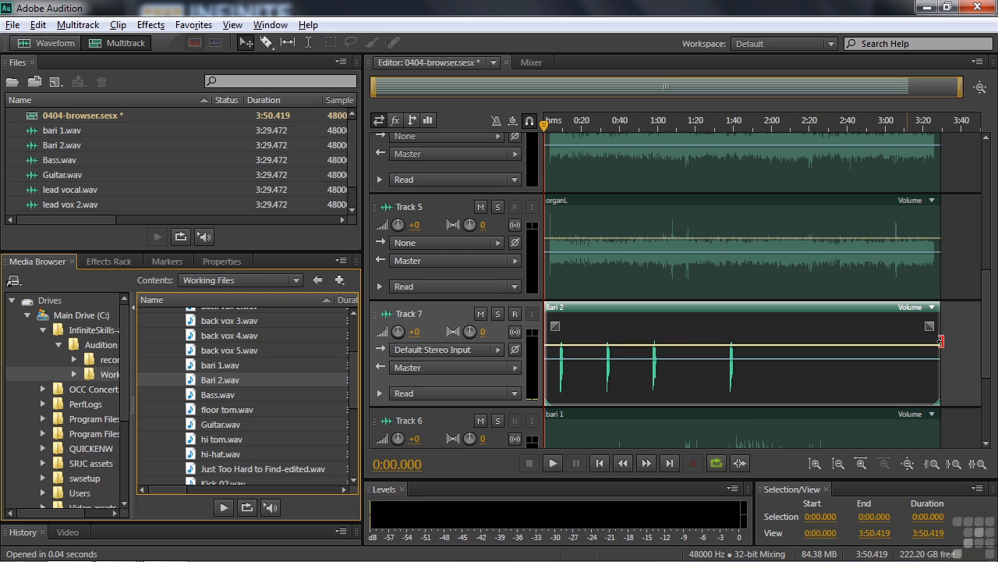
scroll(989, 377, down, 2)
scroll(989, 378, down, 2)
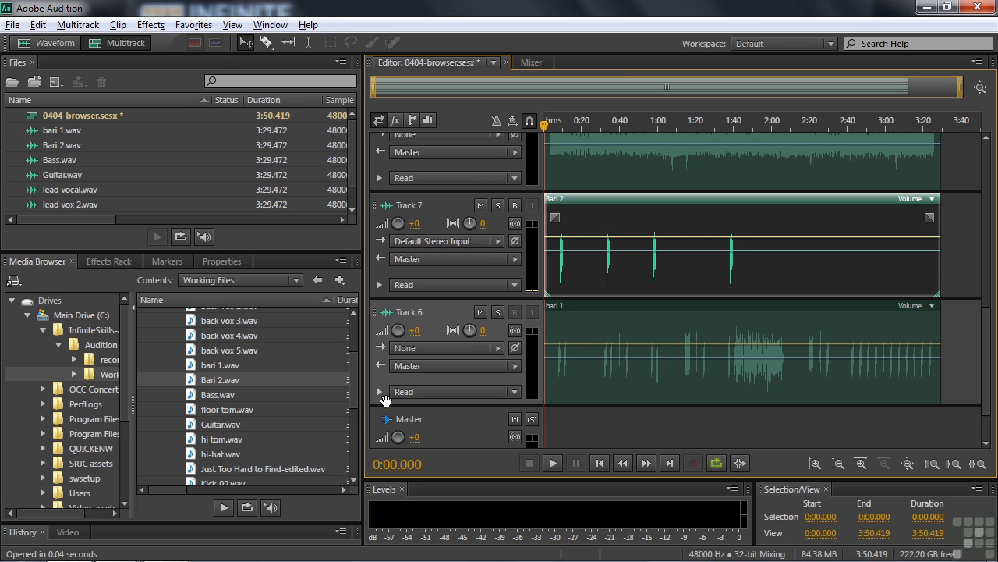
Expand the demo files folder in the Media Browser and widen the panel so the duration column fits
drag(357, 390, 348, 339)
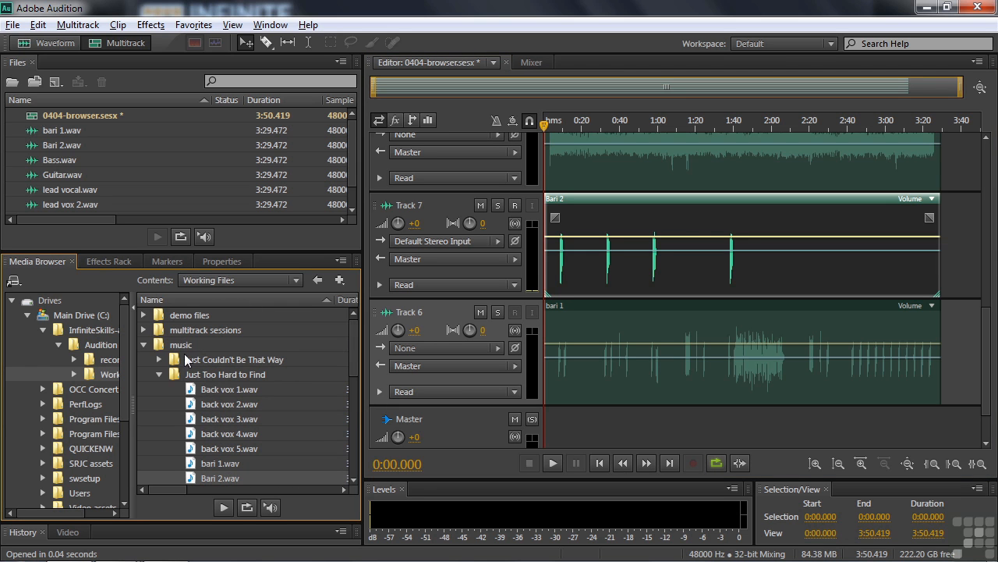
click(144, 314)
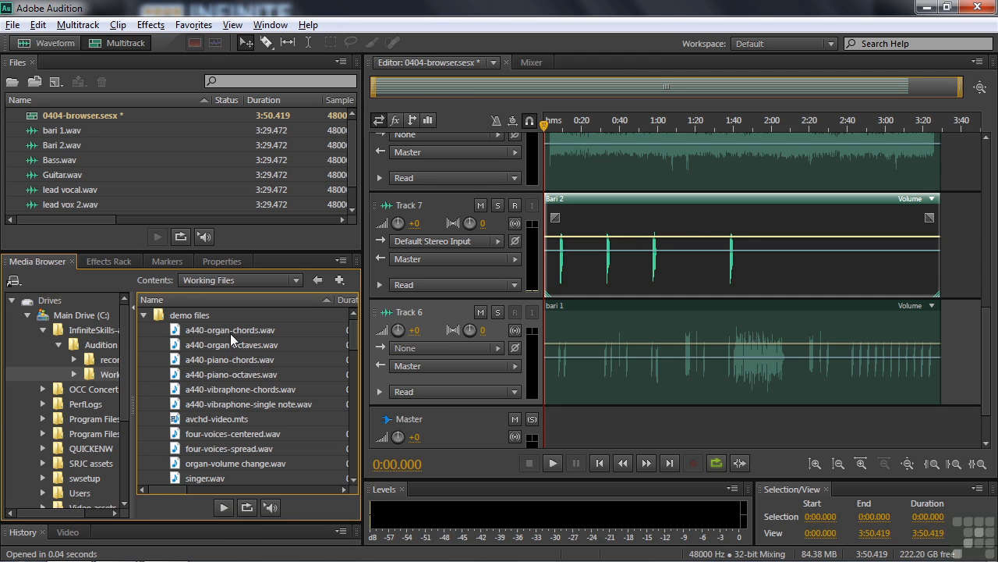
drag(361, 432, 451, 424)
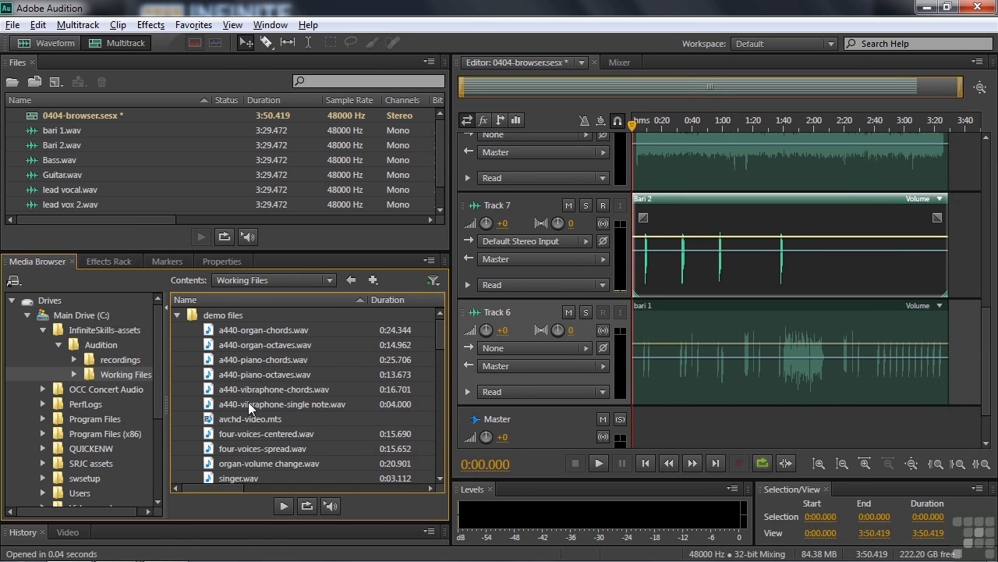
Preview a440-vibraphone-single note.wav, a440-vibraphone-chords.wav and four-voices-centered.wav in the Media Browser, stopping playback at the end
click(285, 506)
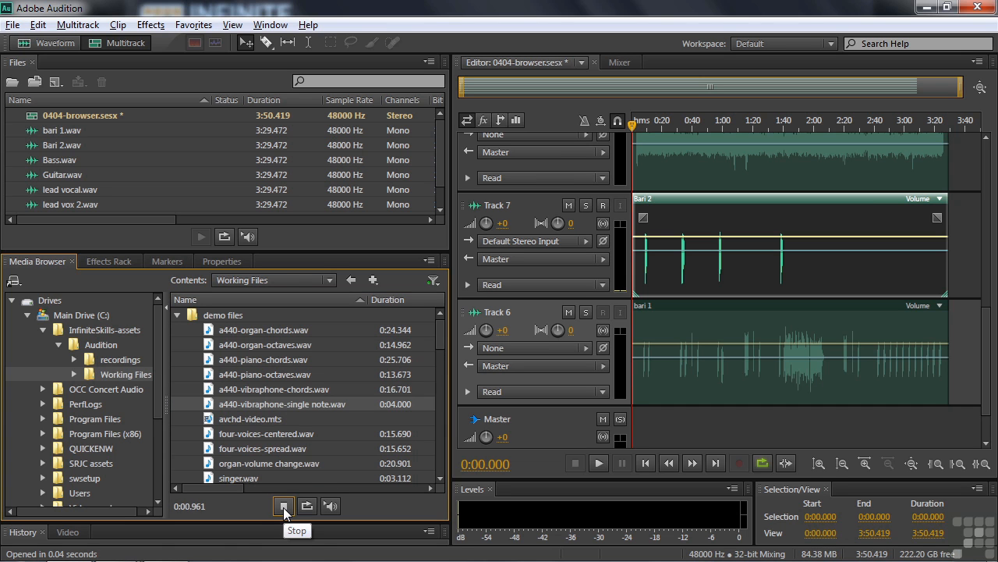
click(283, 507)
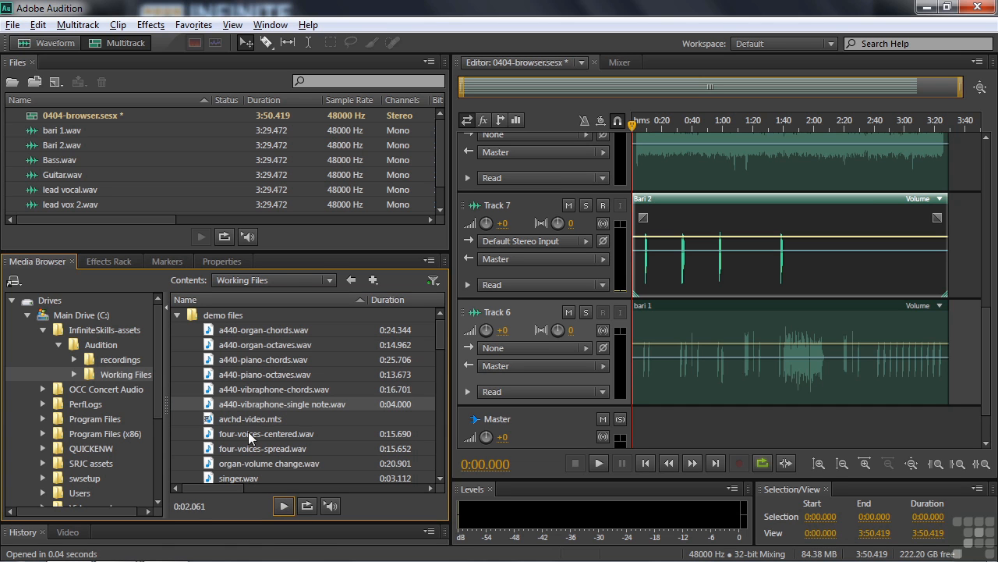
click(240, 391)
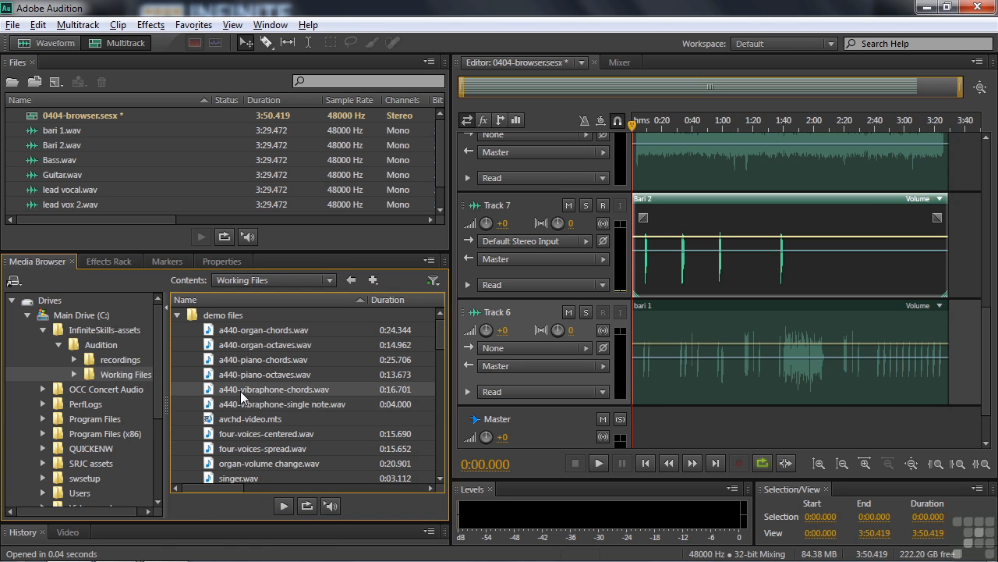
click(283, 507)
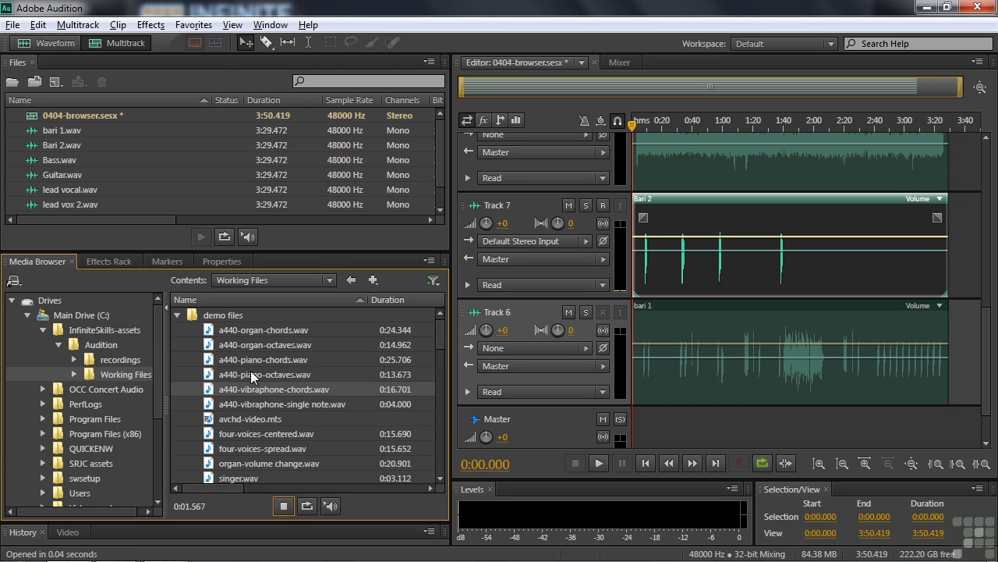
click(245, 435)
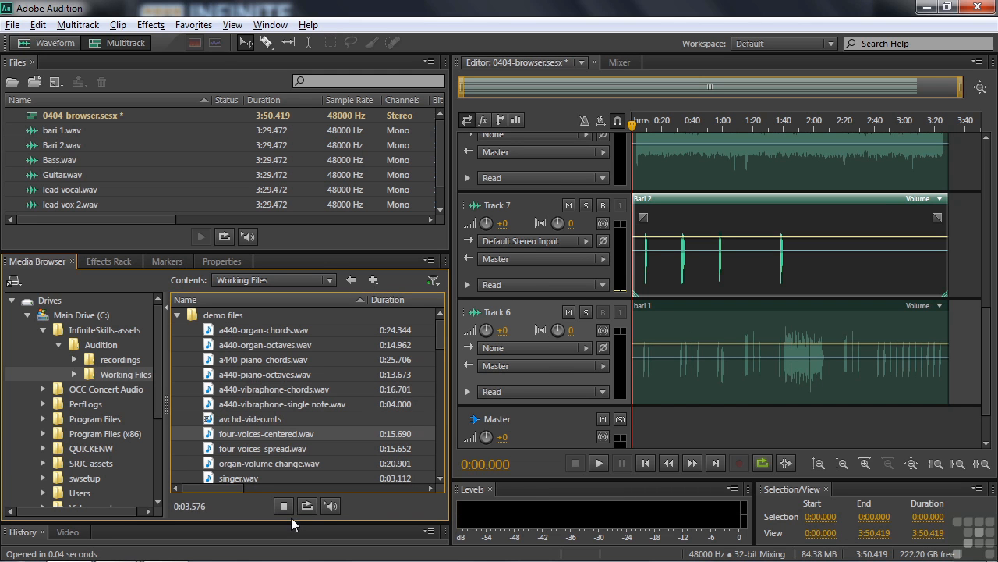
click(286, 505)
click(285, 506)
click(285, 507)
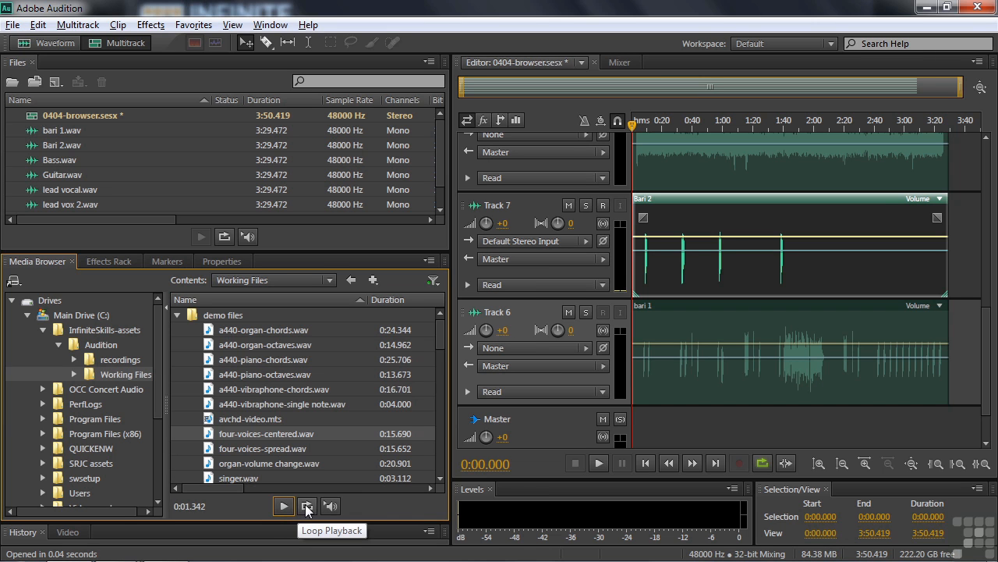
Turn on loop playback in the Media Browser and preview a440-vibraphone-single note.wav, then stop it
click(308, 507)
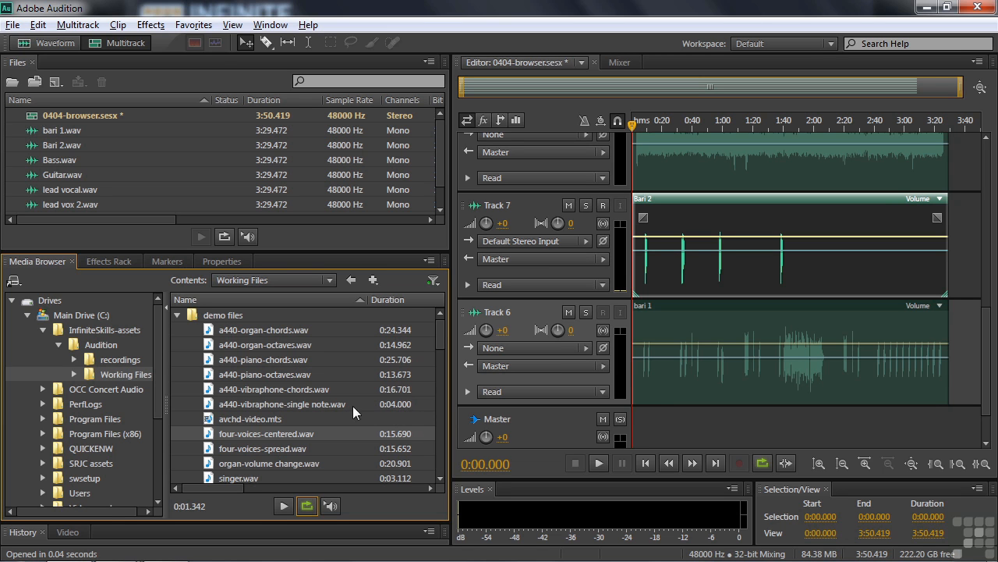
click(221, 406)
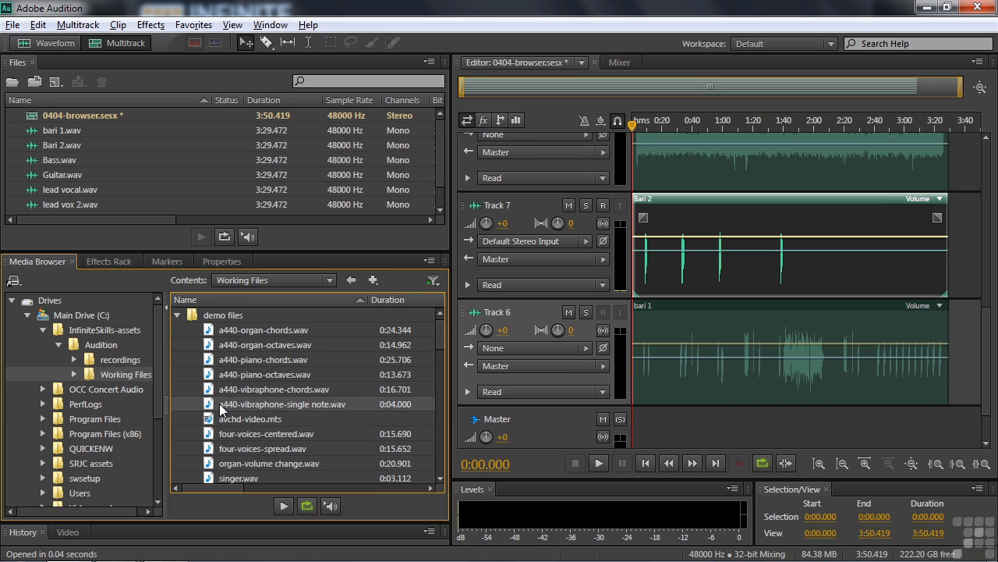
click(284, 506)
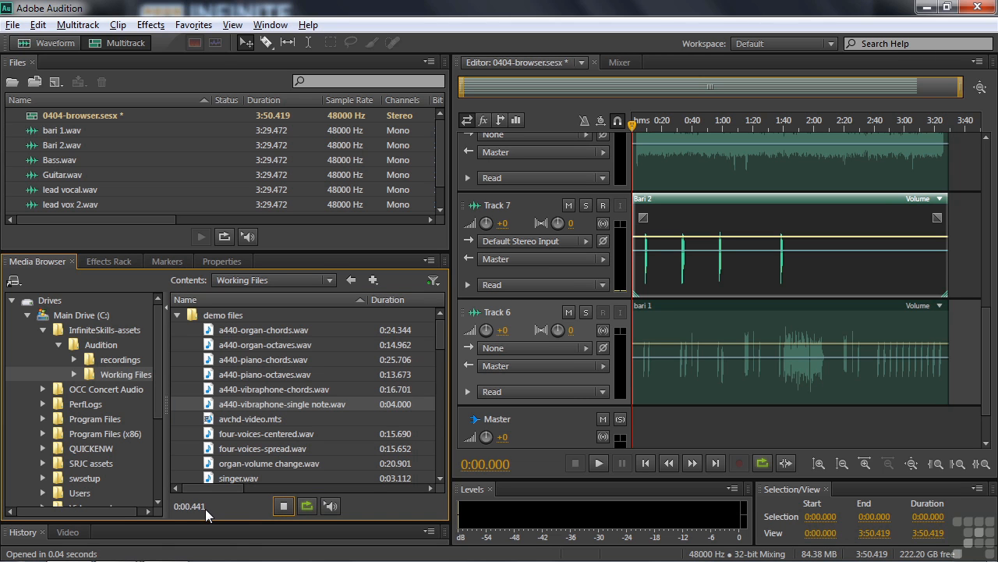
click(283, 507)
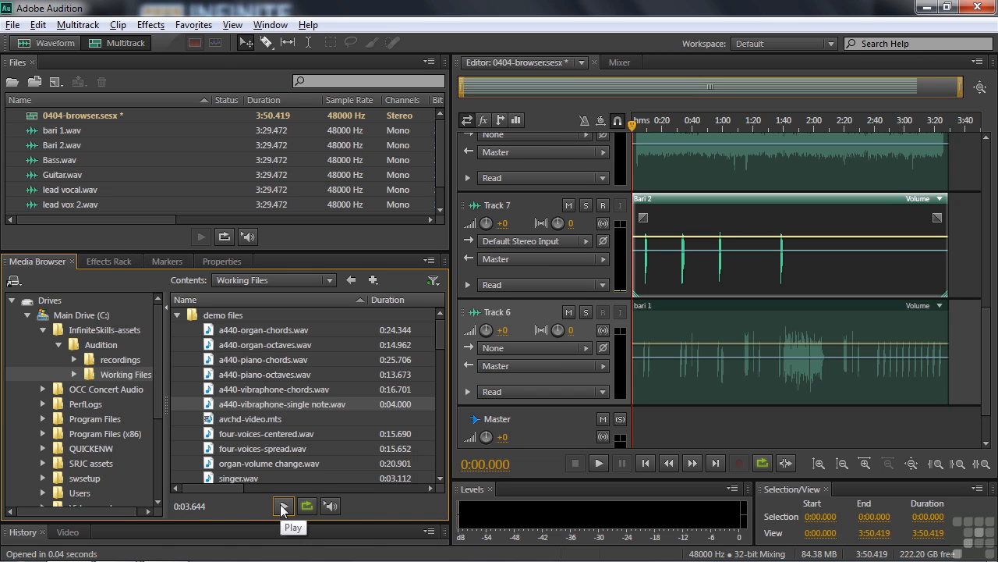
Turn on auto-play in the Media Browser and audition four-voices-centered.wav and four-voices-spread.wav, stopping playback at the end
click(332, 506)
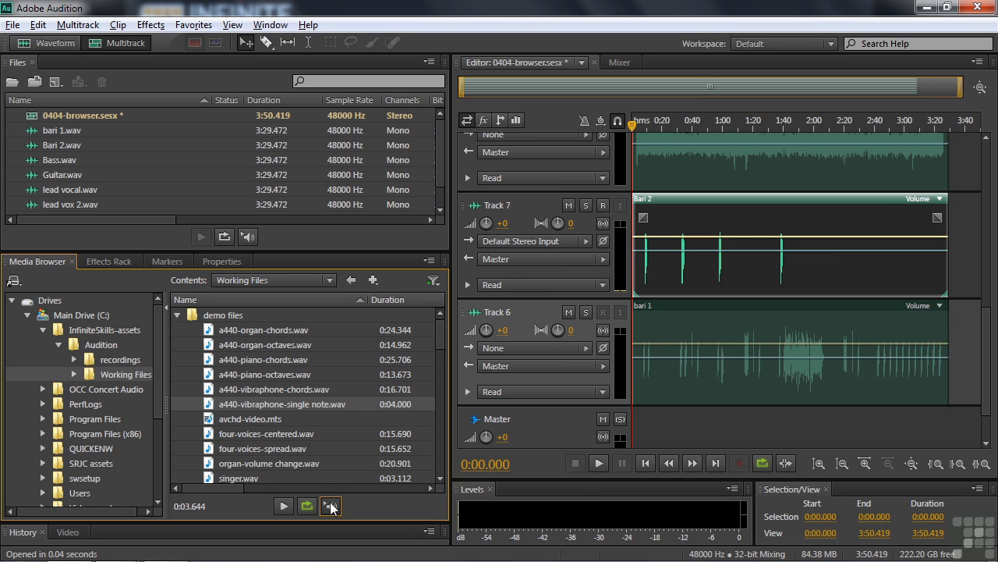
click(209, 435)
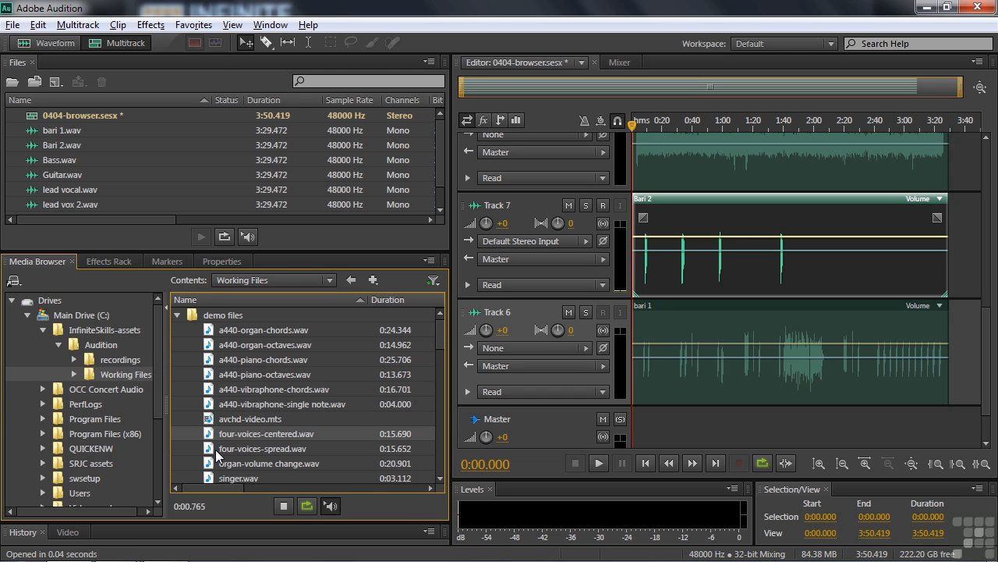
click(216, 450)
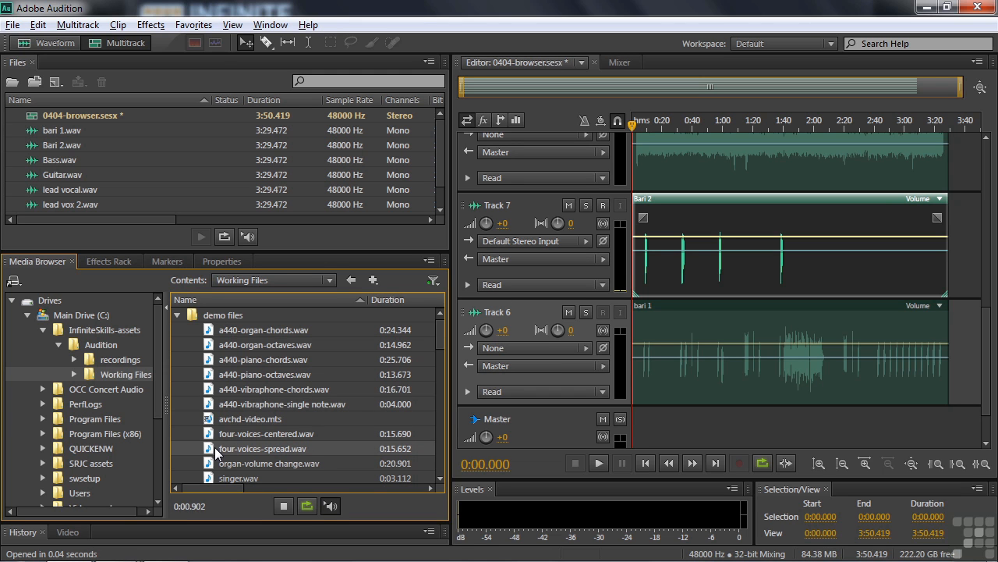
click(290, 510)
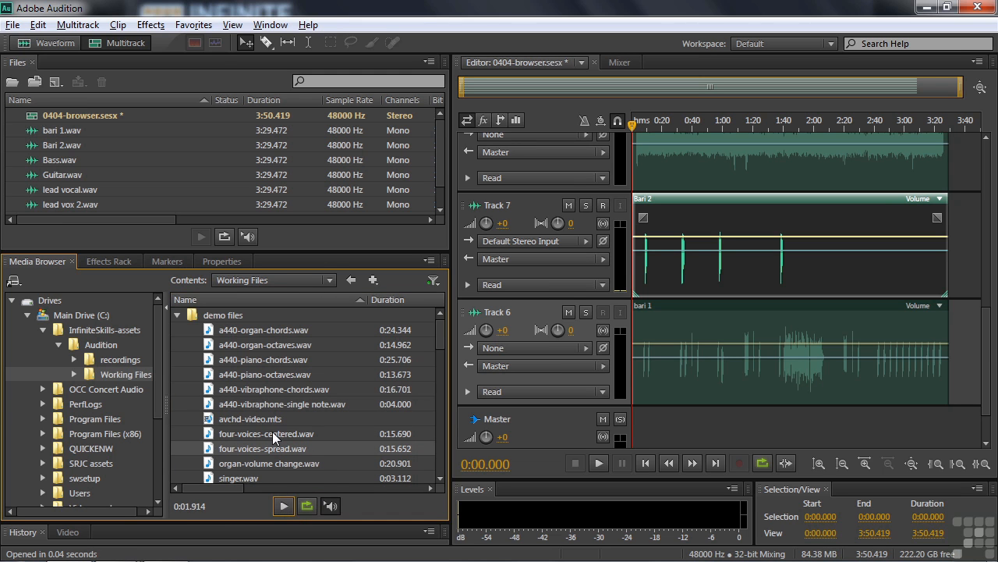
Audition a440-piano-octaves.wav, a440-vibraphone-single note.wav and organ-volume change.wav with auto-play, ending with playback stopped
click(233, 378)
click(235, 406)
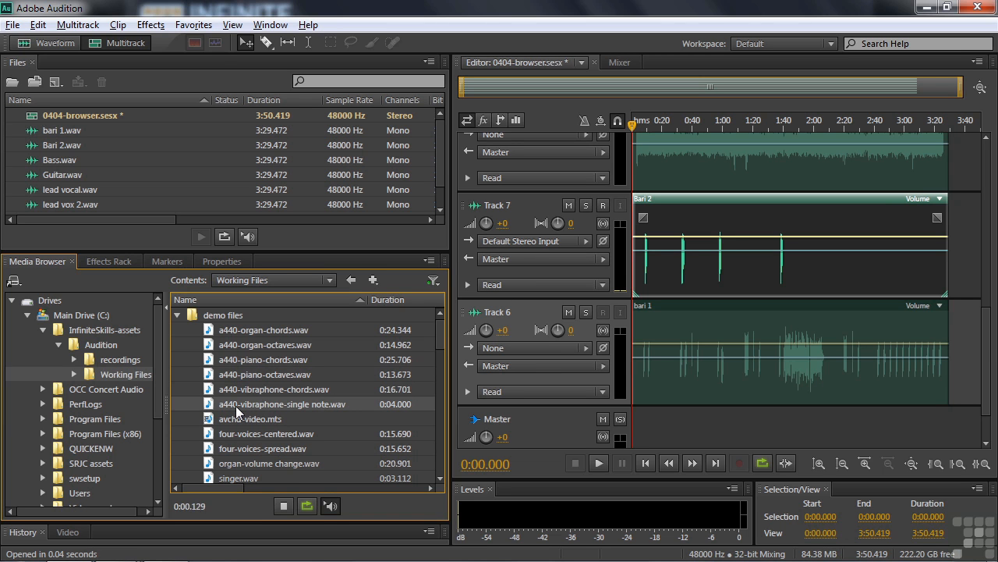
click(225, 462)
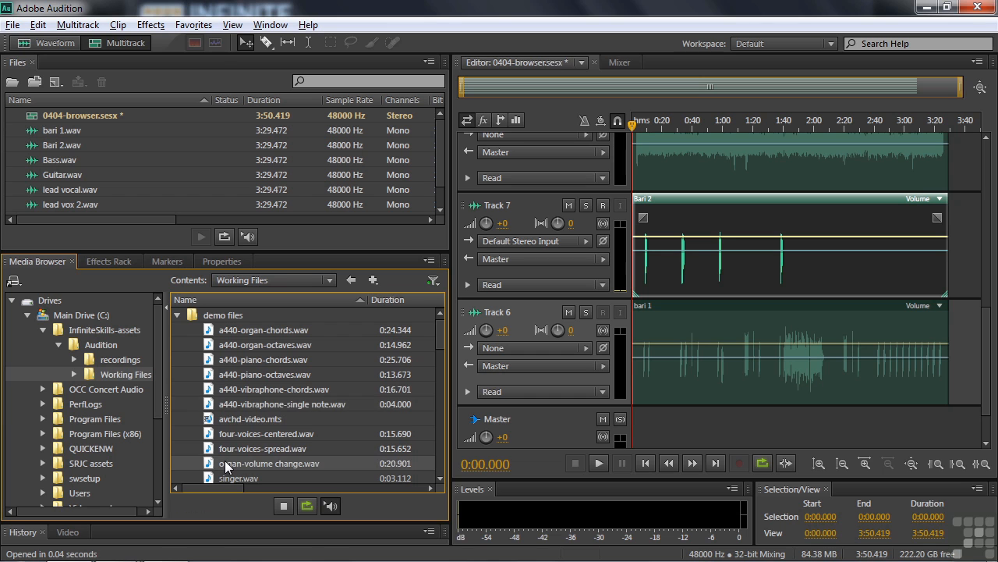
click(286, 505)
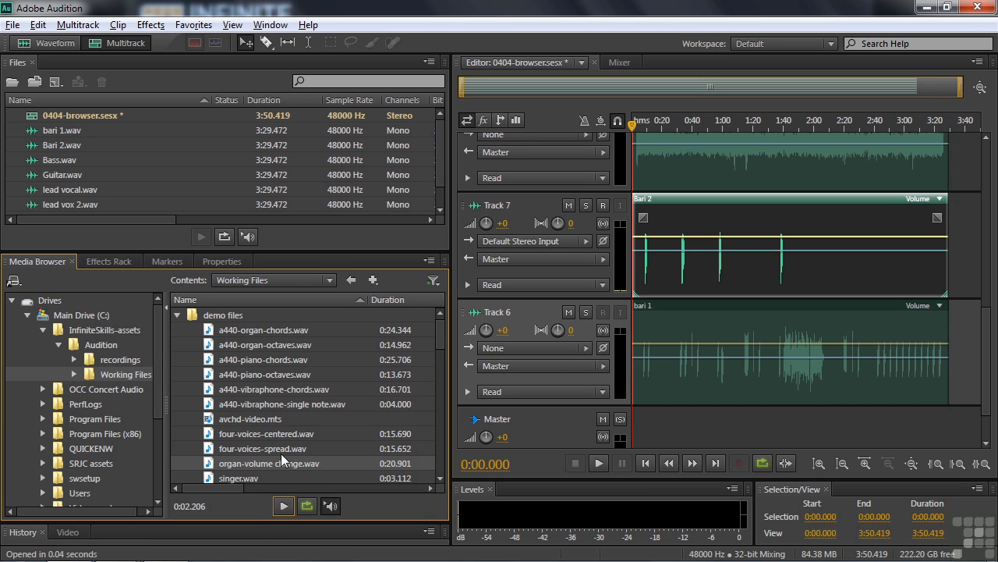
click(284, 507)
Examine the channels, bit depth and audio source format columns for the demo files in the Media Browser
drag(230, 488, 283, 453)
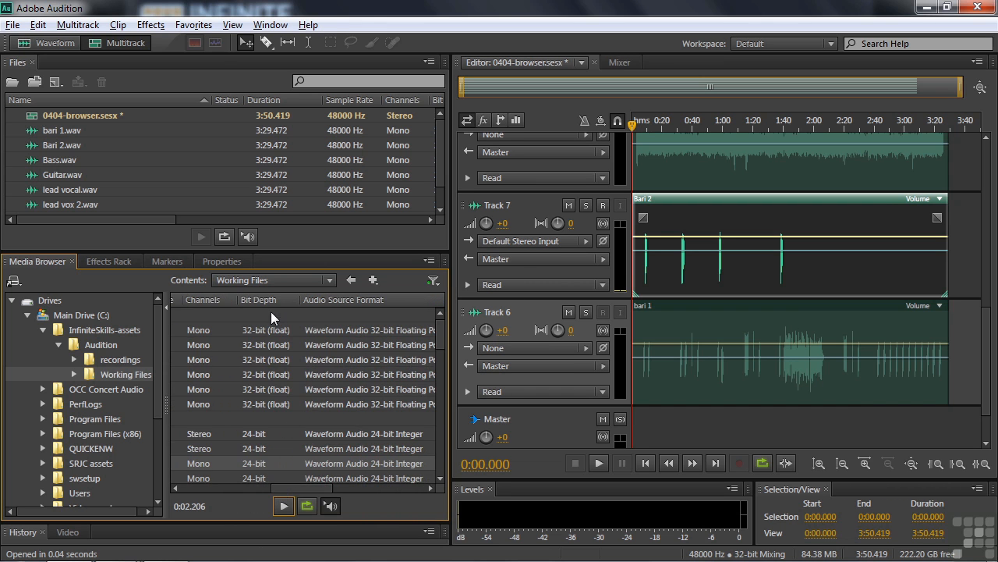
drag(299, 488, 207, 504)
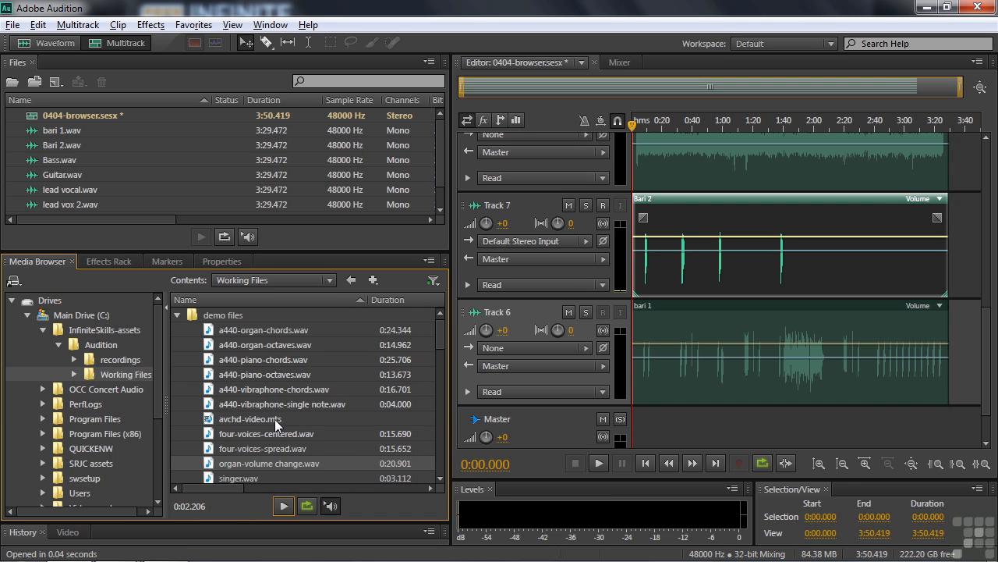
mouse_move(223, 490)
mouse_down()
mouse_move(331, 494)
mouse_move(214, 503)
mouse_up()
Enable DLMS Preview in the Media Browser in the Media & Disk Cache preferences and apply the change
click(37, 28)
mouse_move(78, 538)
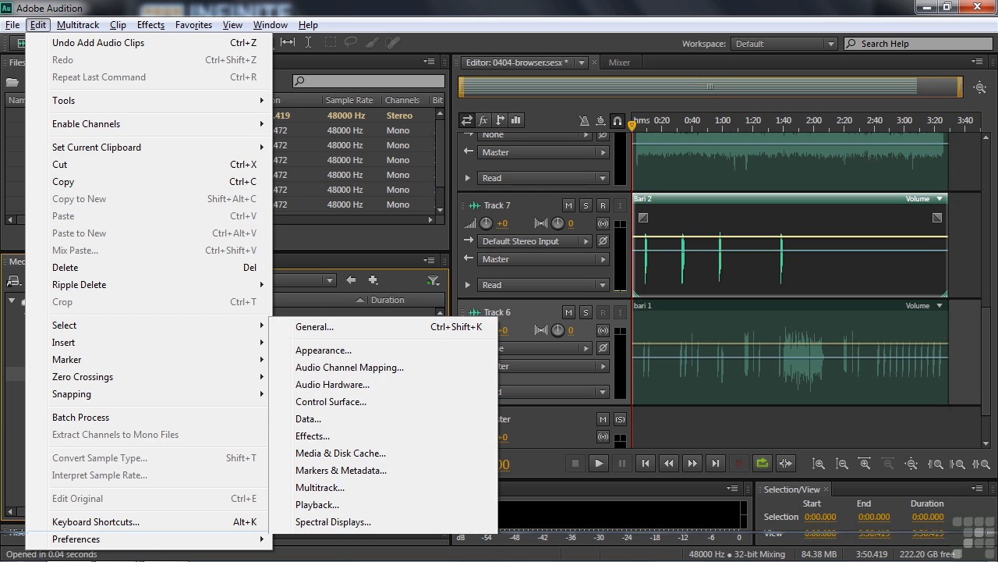
click(352, 453)
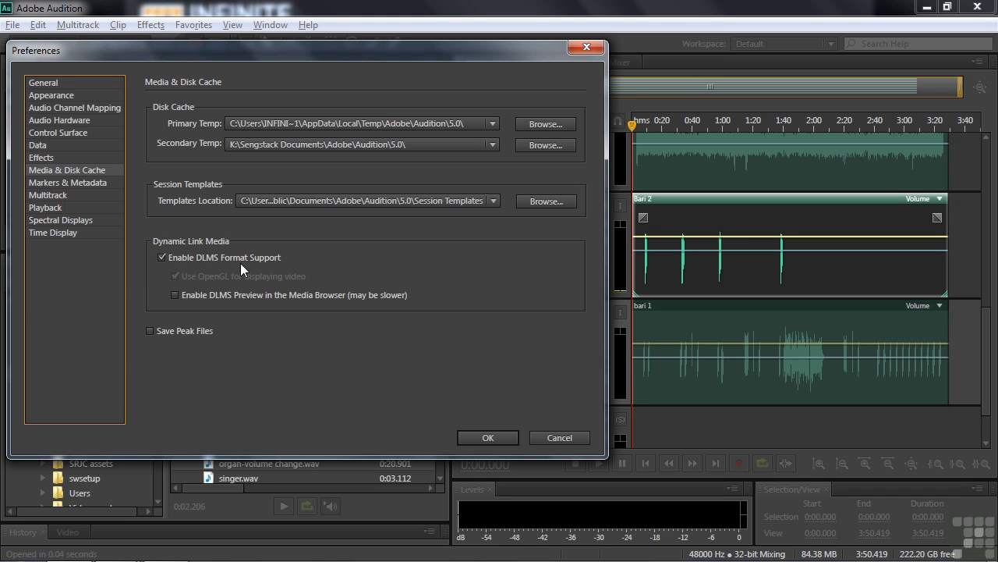
mouse_move(252, 258)
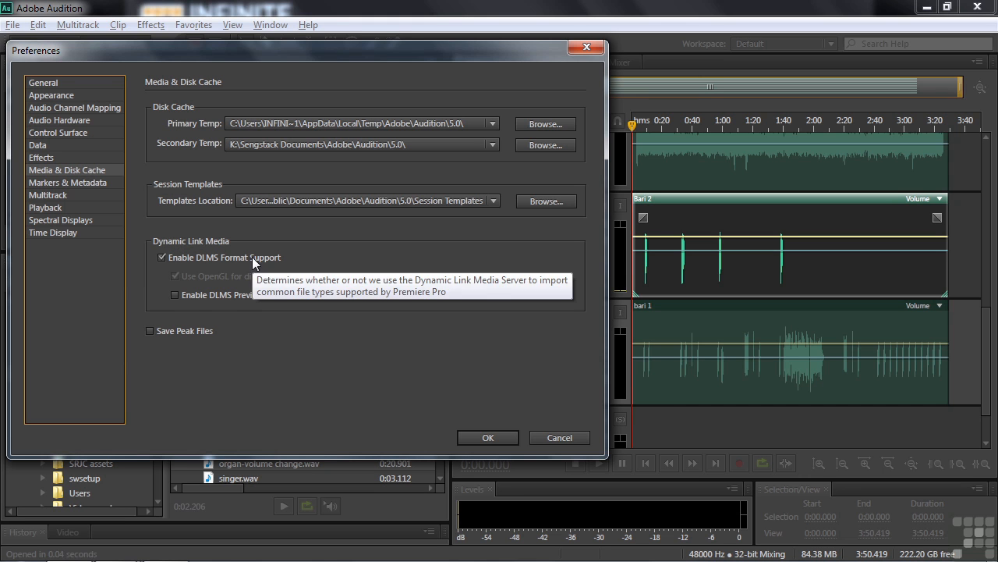
mouse_move(202, 295)
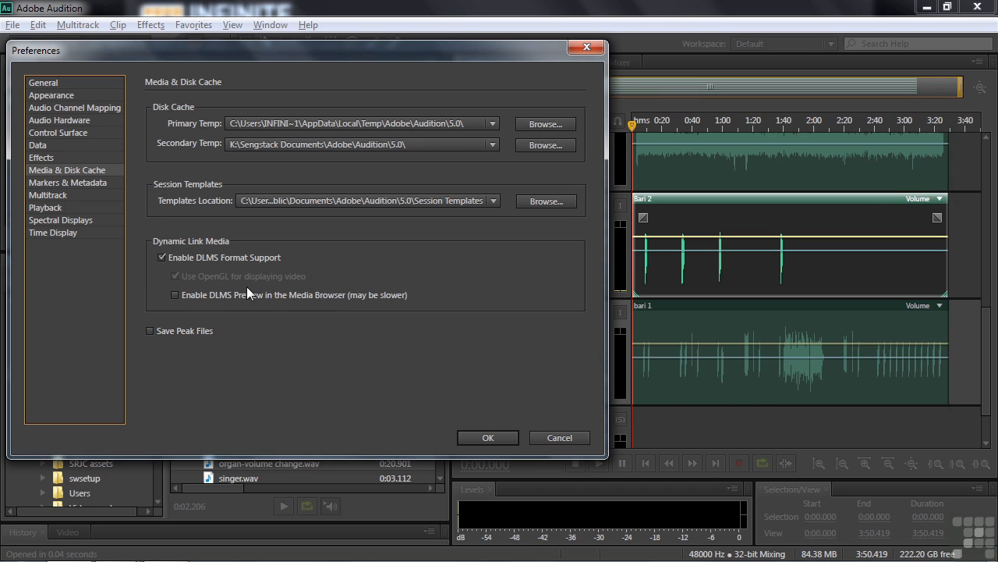
click(174, 295)
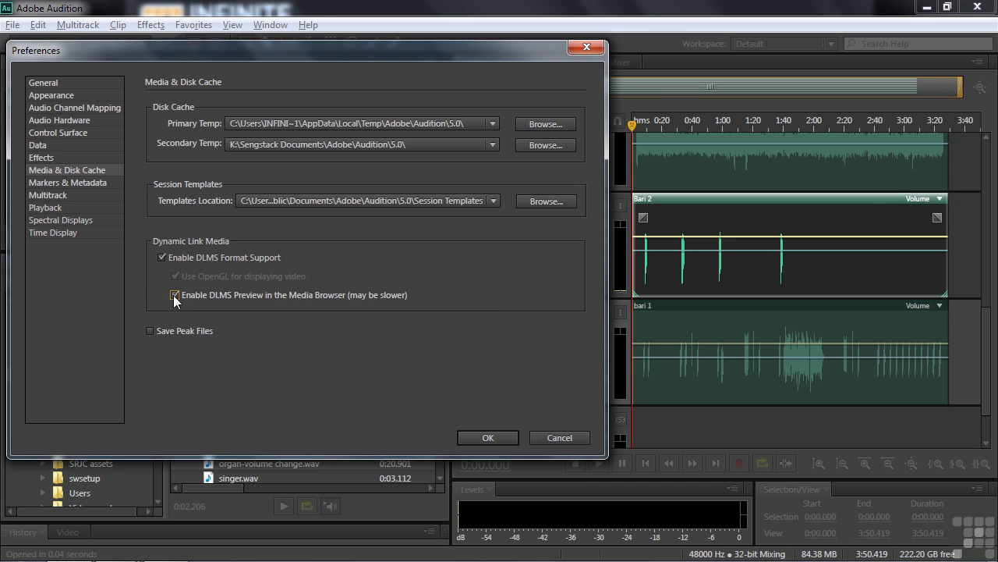
click(496, 438)
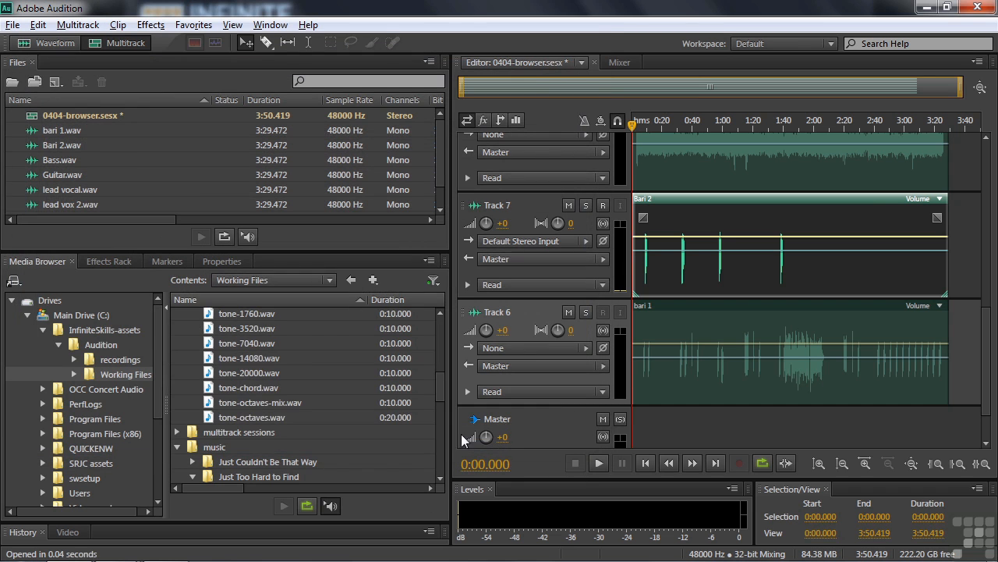
Check the video source format of avchd-video.mts in the Media Browser and preview its audio, ending with playback stopped
drag(441, 397, 440, 341)
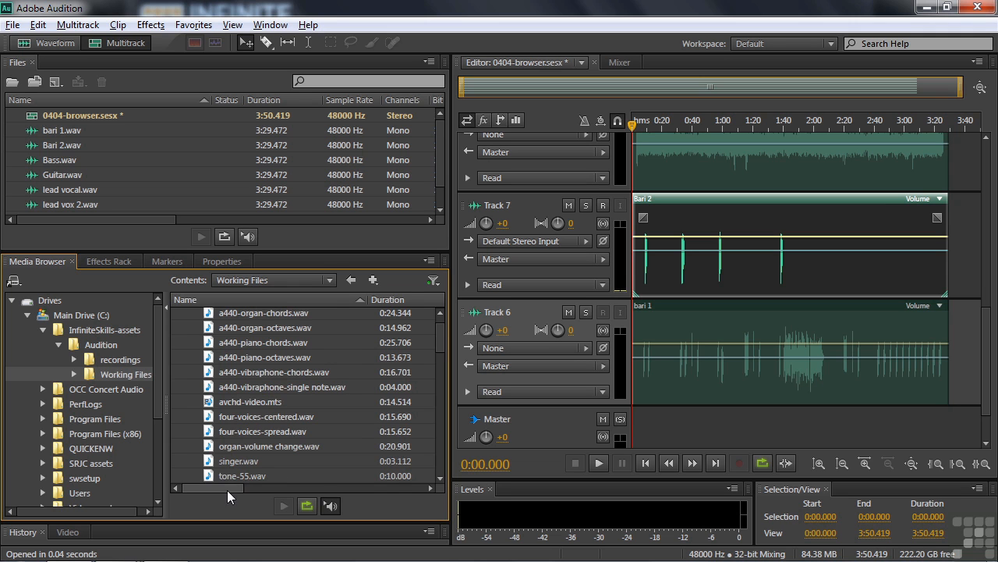
drag(224, 486, 388, 493)
drag(380, 495, 376, 496)
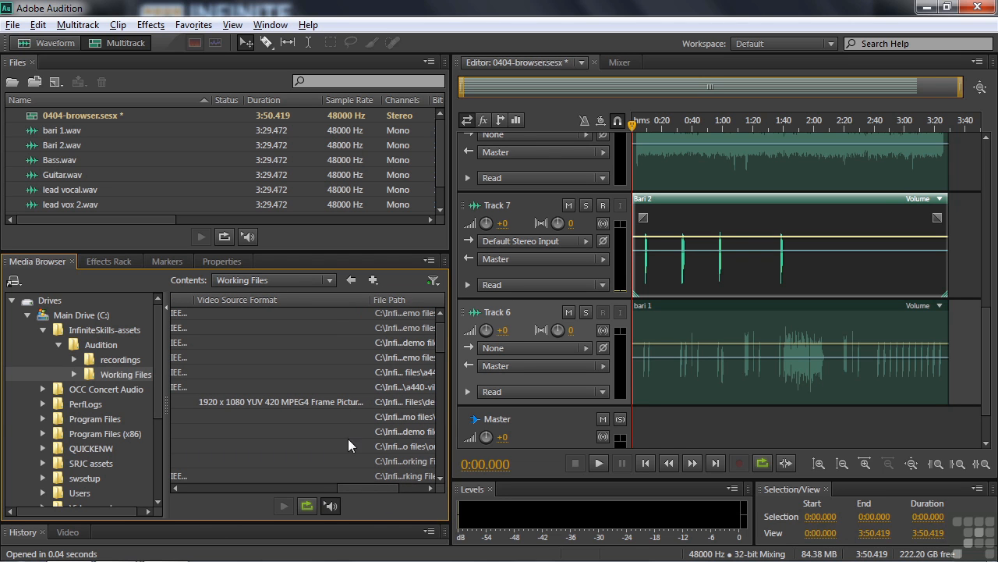
drag(359, 488, 201, 498)
click(210, 402)
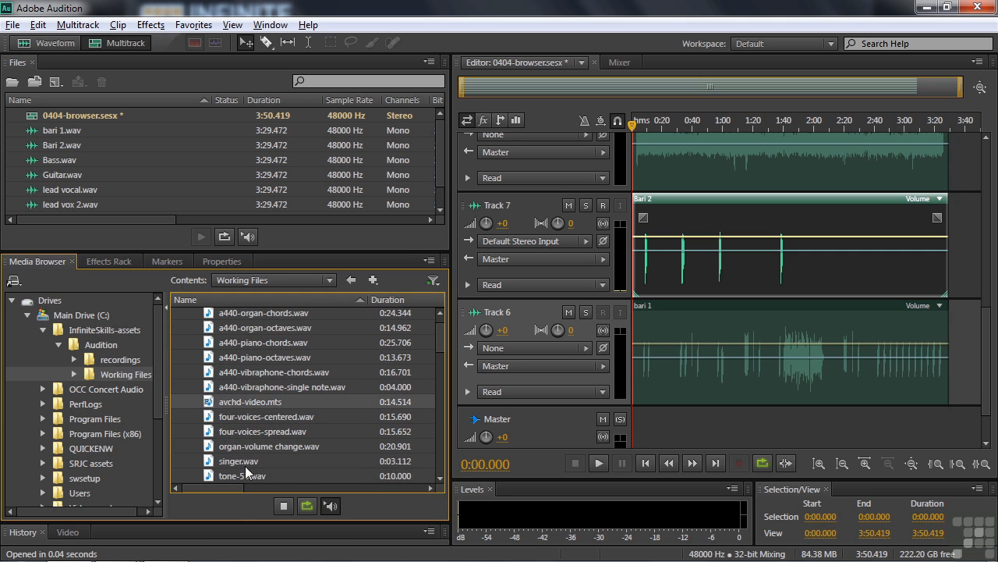
click(282, 507)
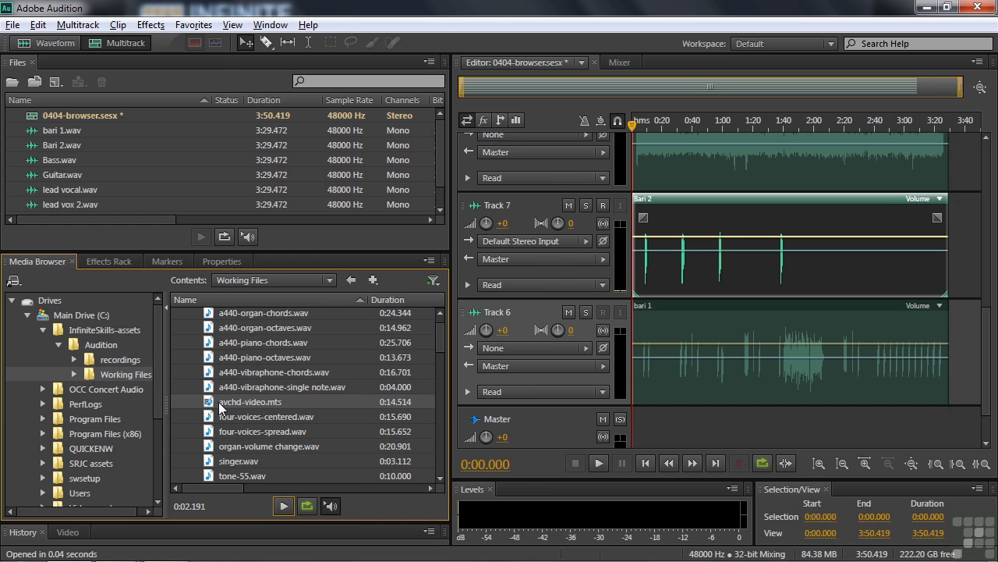
Collapse the demo files and music folders, and add the noises folder to the expanded Shortcuts list
scroll(436, 334, up, 1)
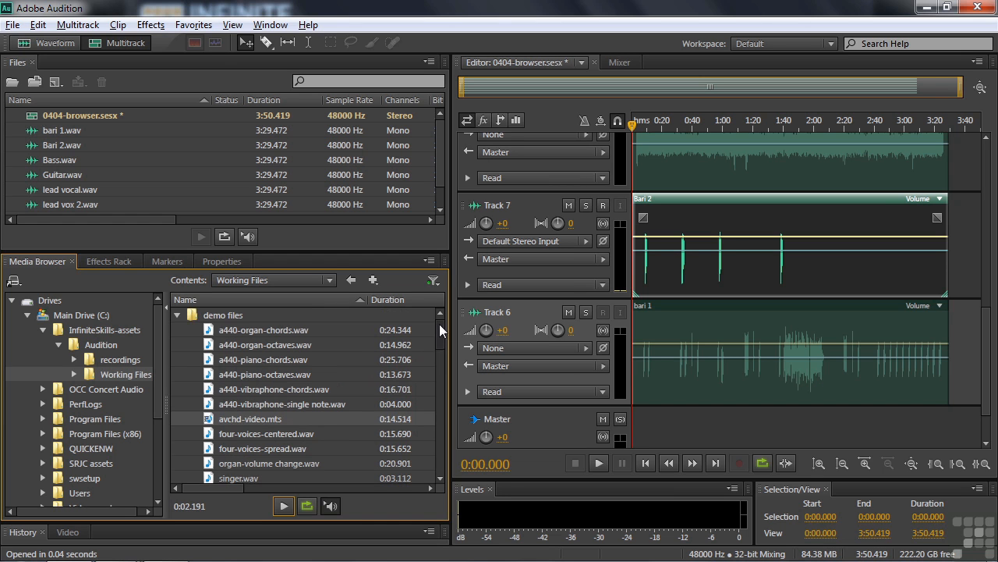
click(177, 315)
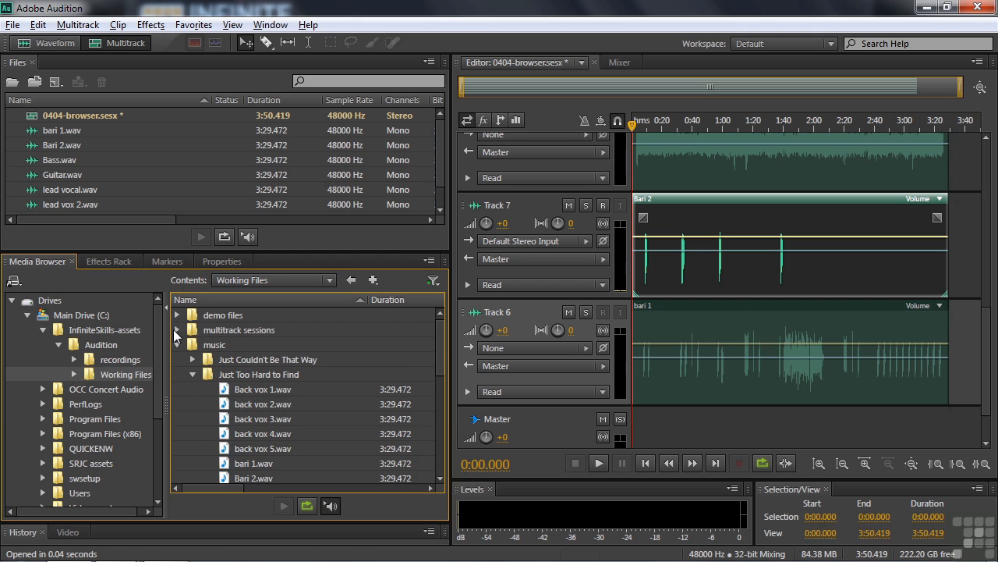
click(177, 345)
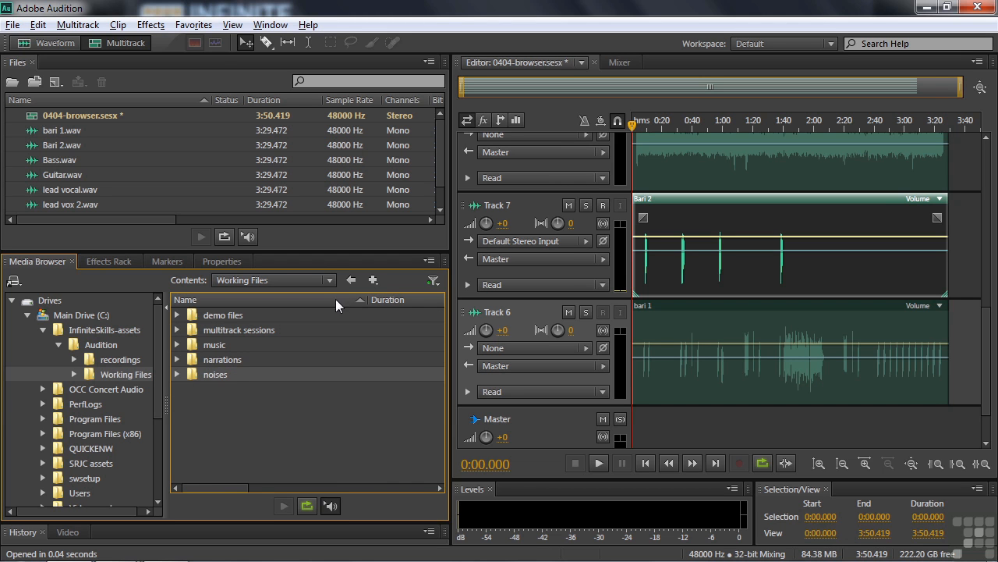
click(373, 280)
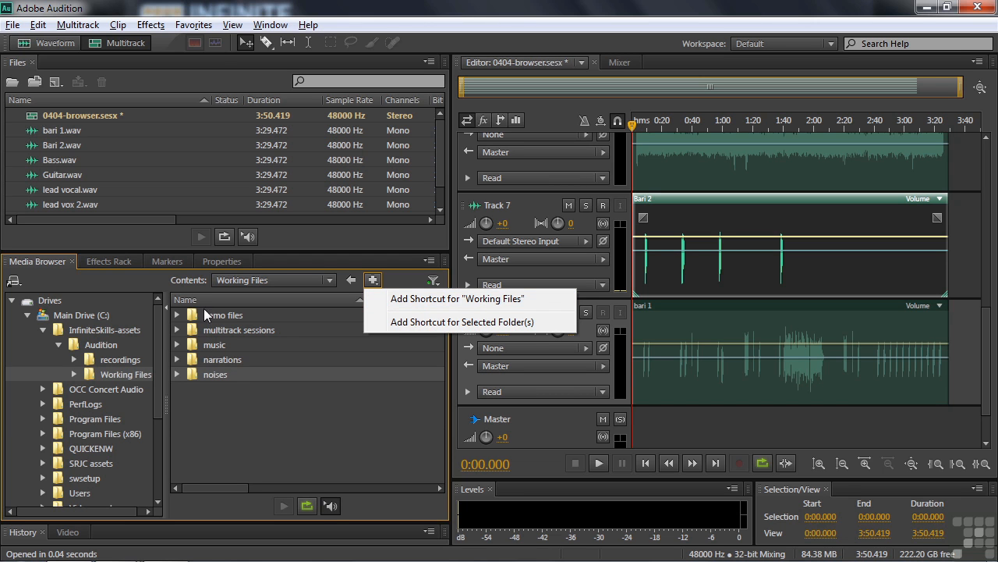
click(431, 322)
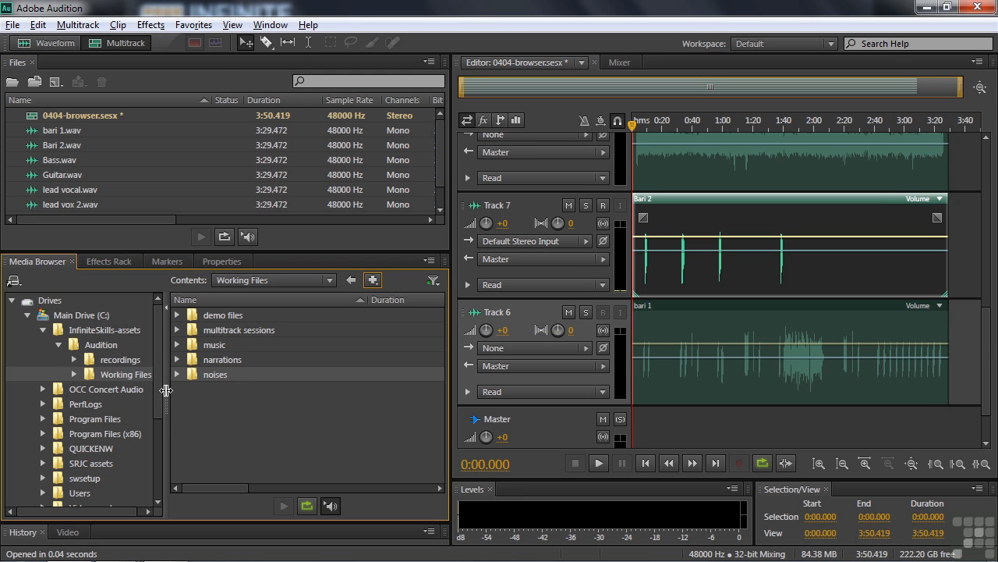
drag(154, 370, 156, 479)
click(12, 498)
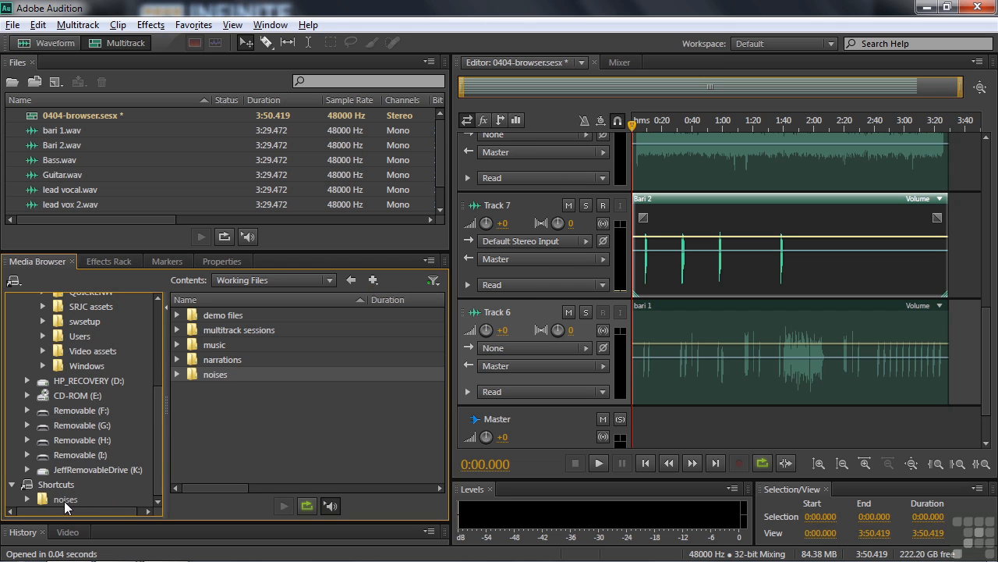
Collapse the Main Drive (C:) tree and go from the drive's contents to the noises folder through its shortcut
drag(157, 403, 162, 314)
click(27, 315)
click(50, 316)
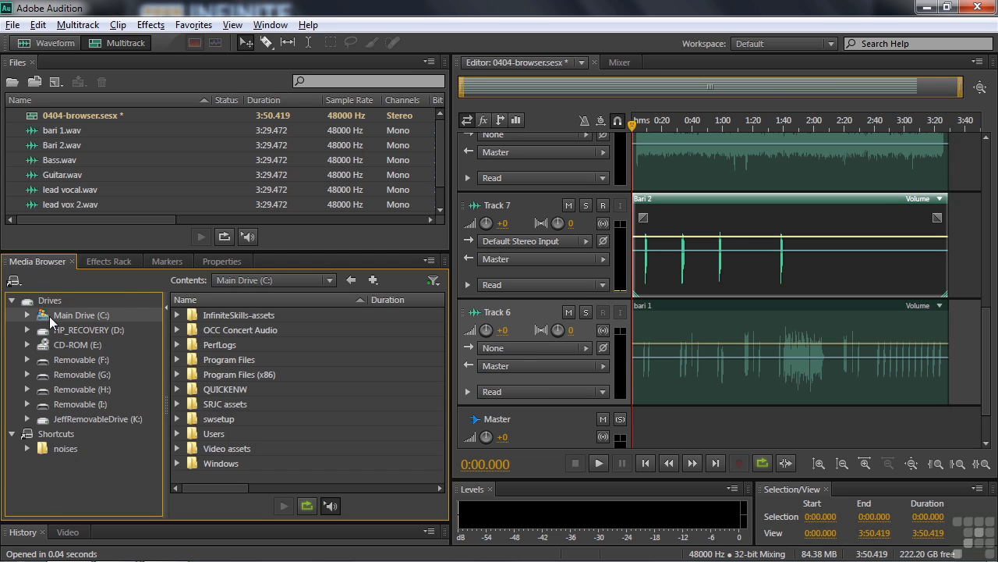
click(51, 449)
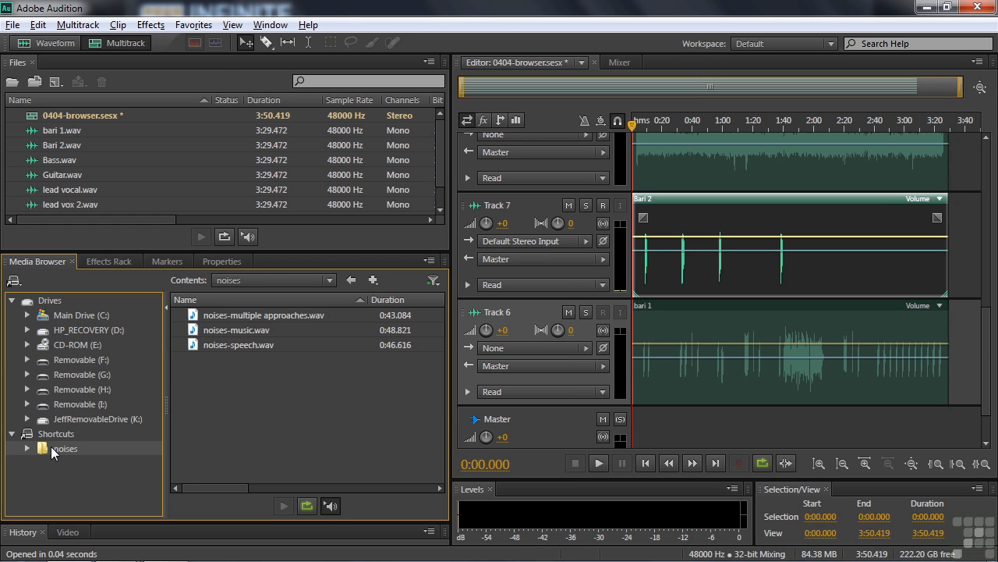
click(14, 280)
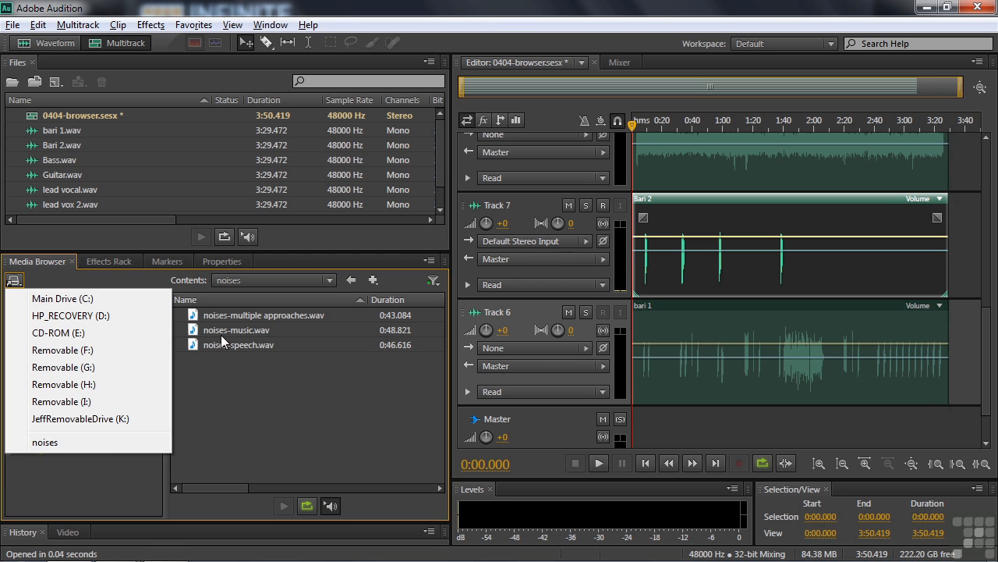
click(97, 474)
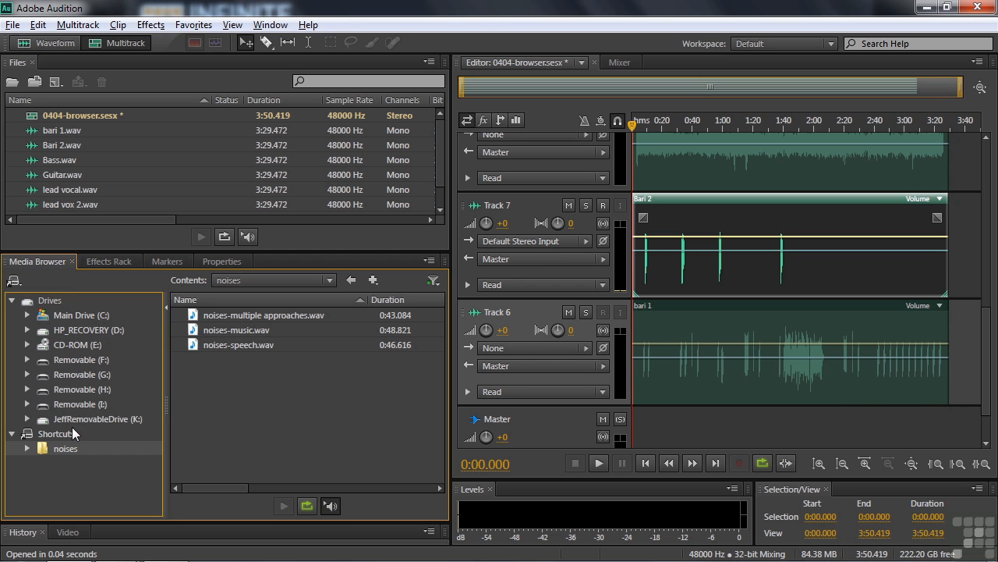
Return to the Main Drive (C:) contents and expand InfiniteSkills-assets, Audition and Working Files
click(351, 280)
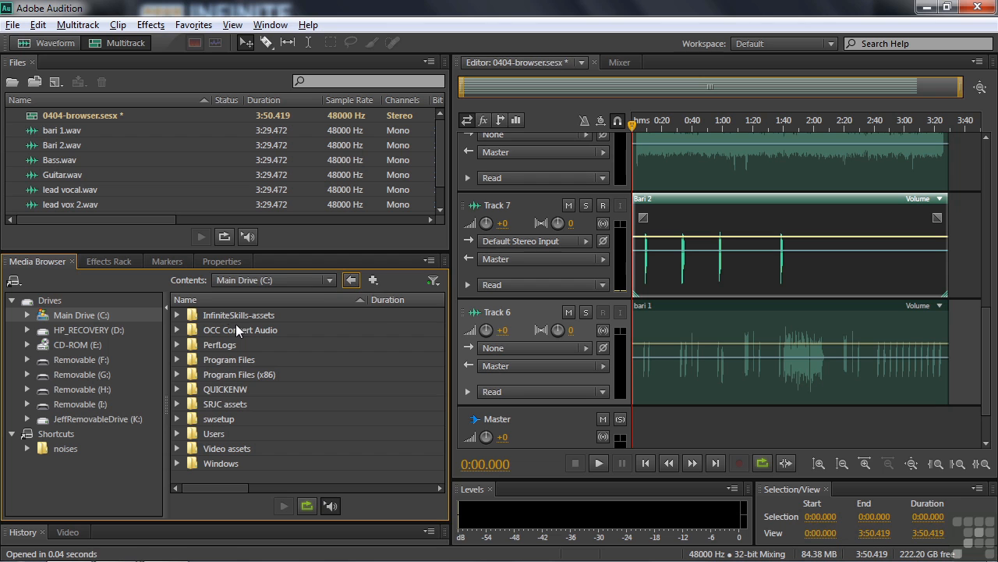
click(176, 315)
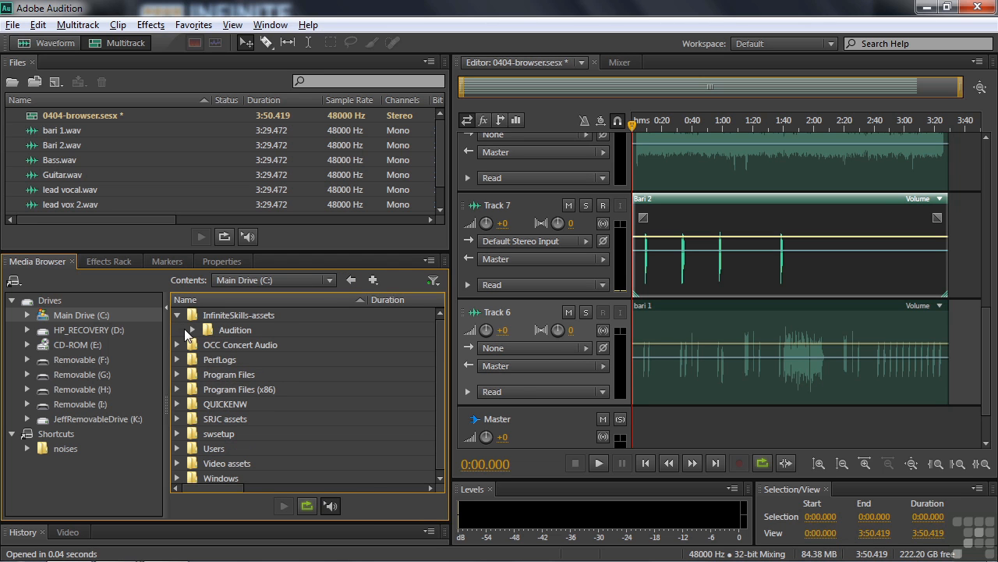
click(191, 330)
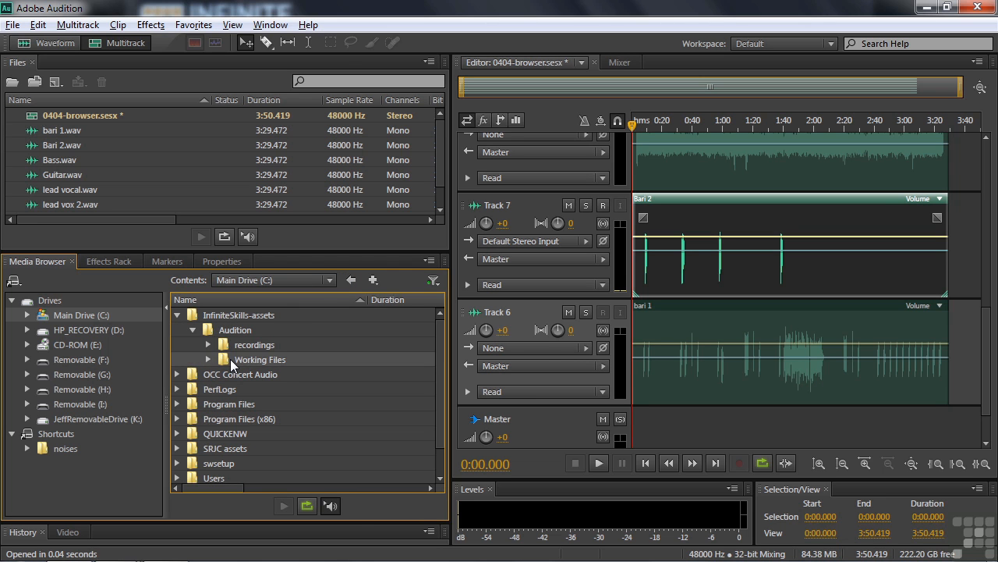
click(208, 360)
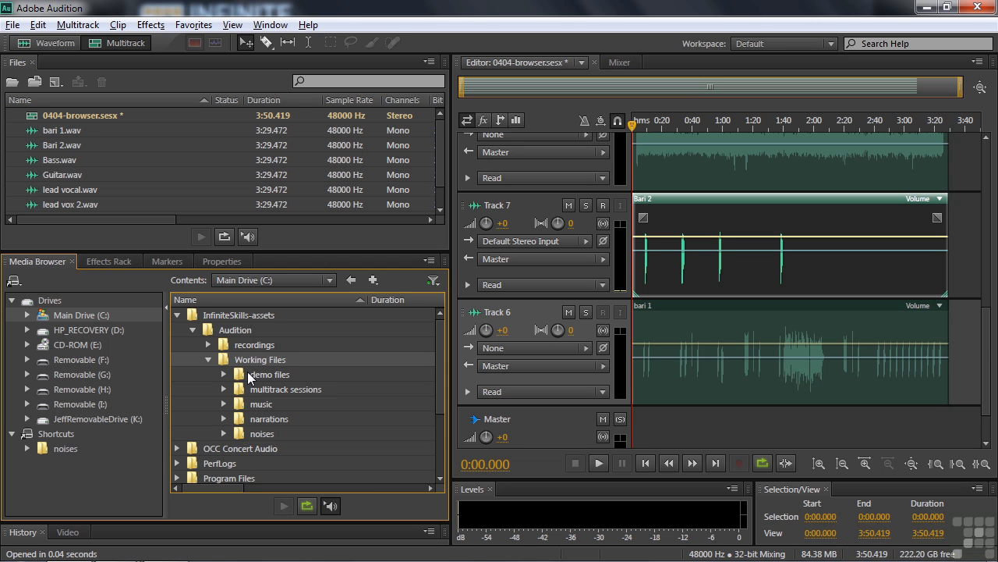
Add shortcuts for the demo files, multitrack sessions, music and narrations folders together
click(247, 373)
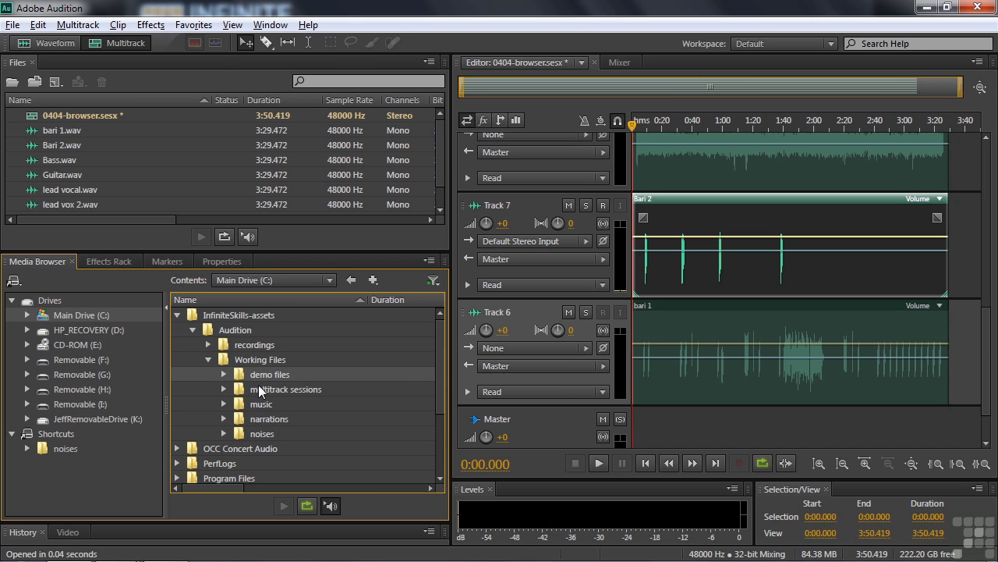
ctrl+click(260, 391)
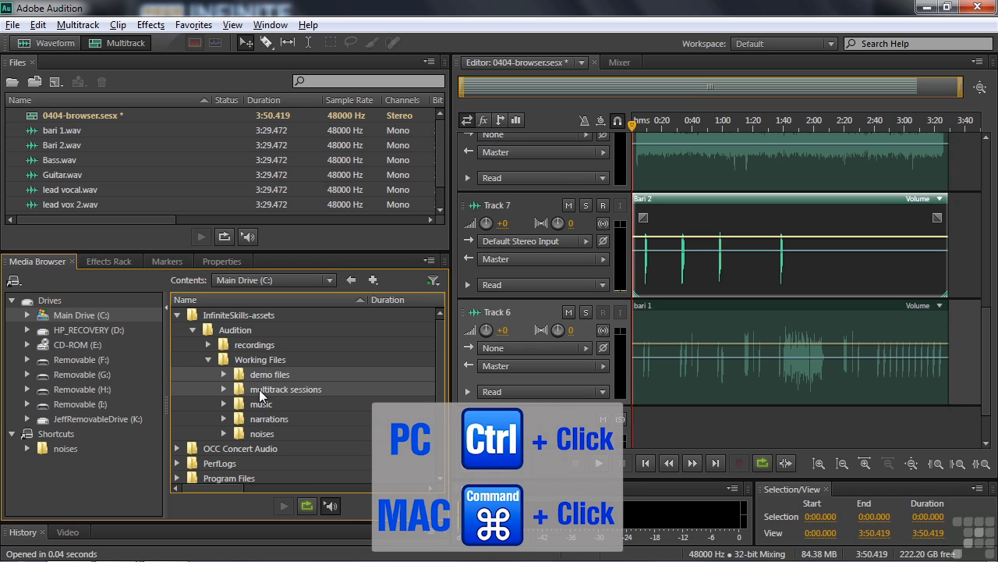
ctrl+click(259, 404)
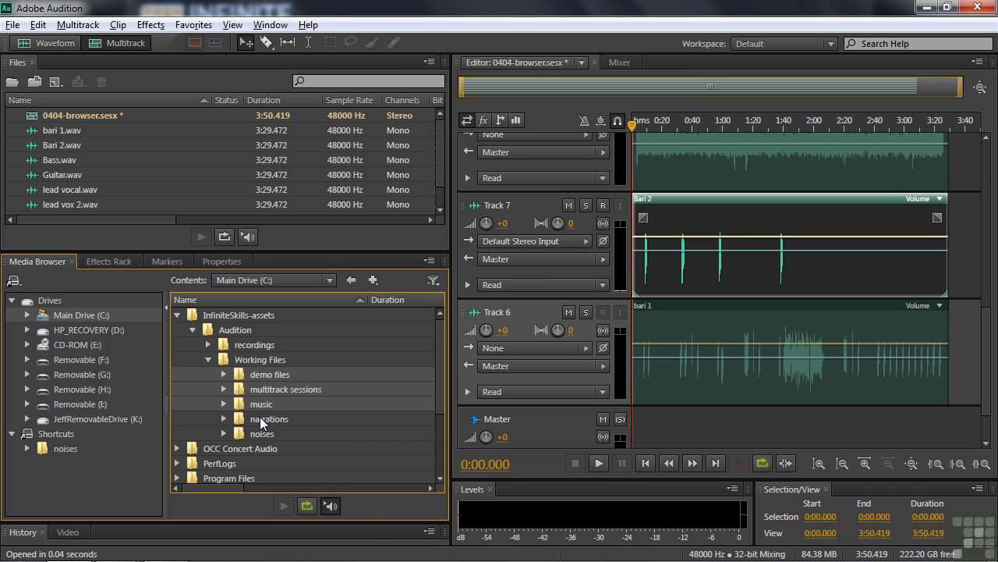
ctrl+click(260, 422)
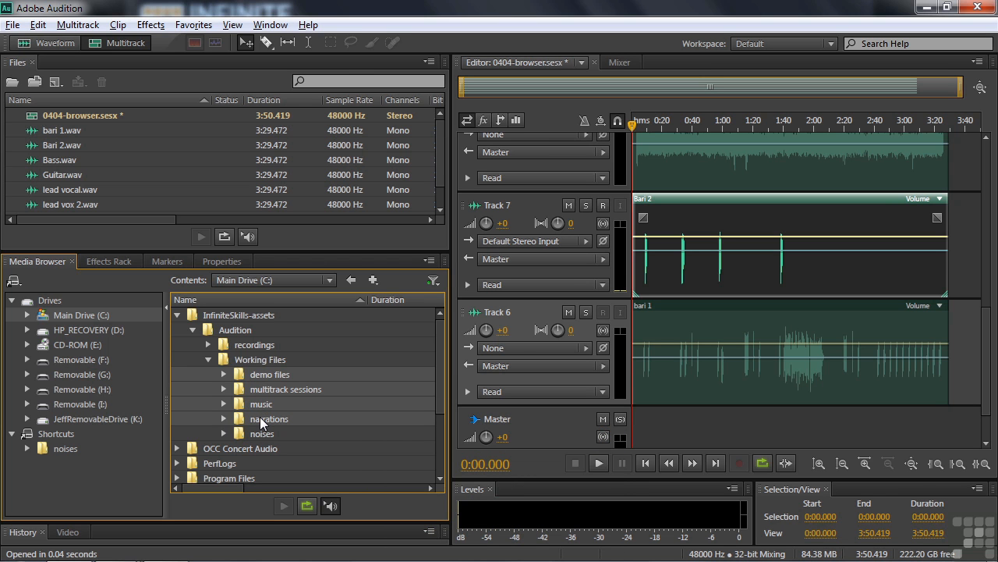
click(373, 281)
click(421, 323)
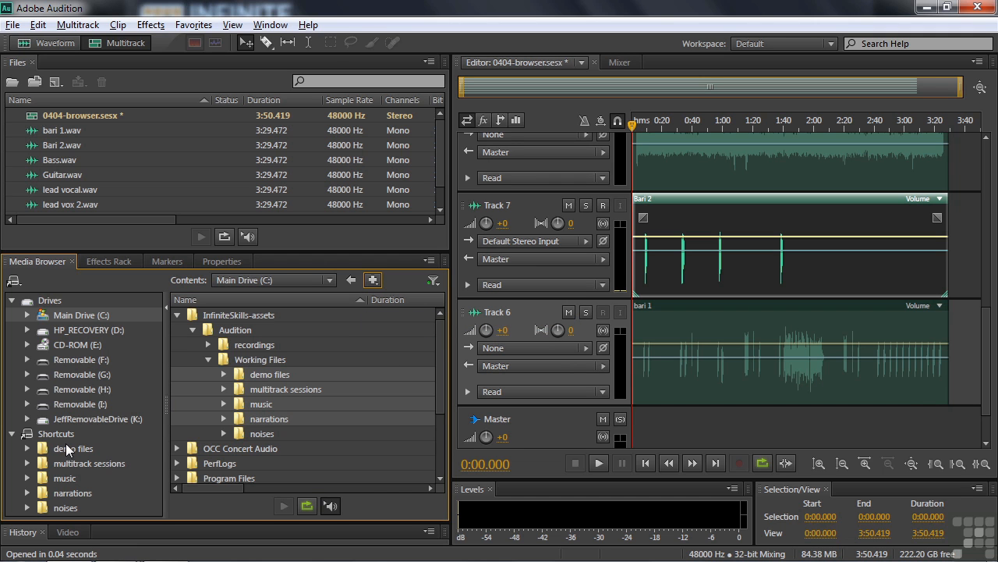
View the demo files, music and narrations folders through their shortcuts
click(15, 281)
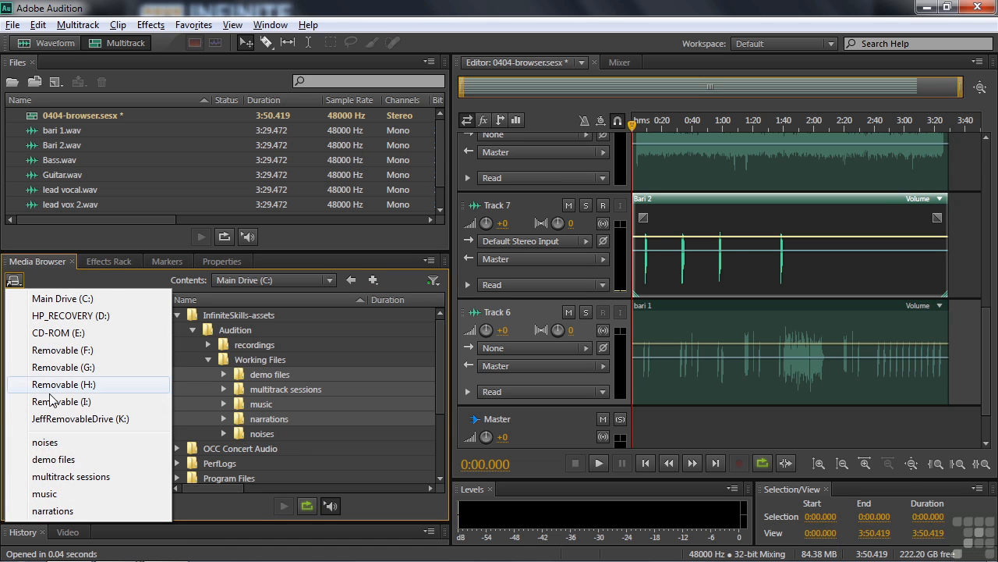
click(53, 459)
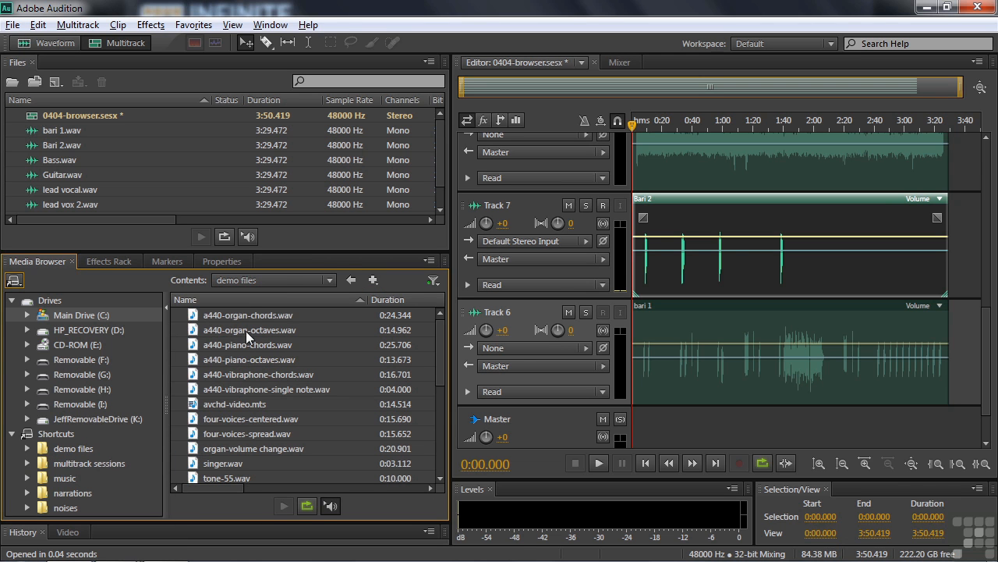
click(57, 477)
click(64, 491)
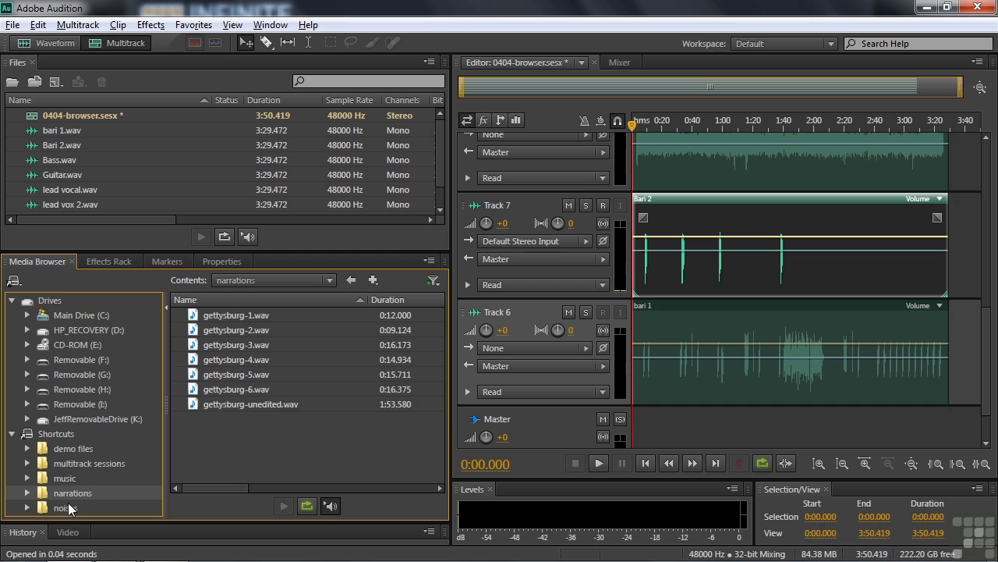
Remove the shortcut for the demo files folder
click(64, 448)
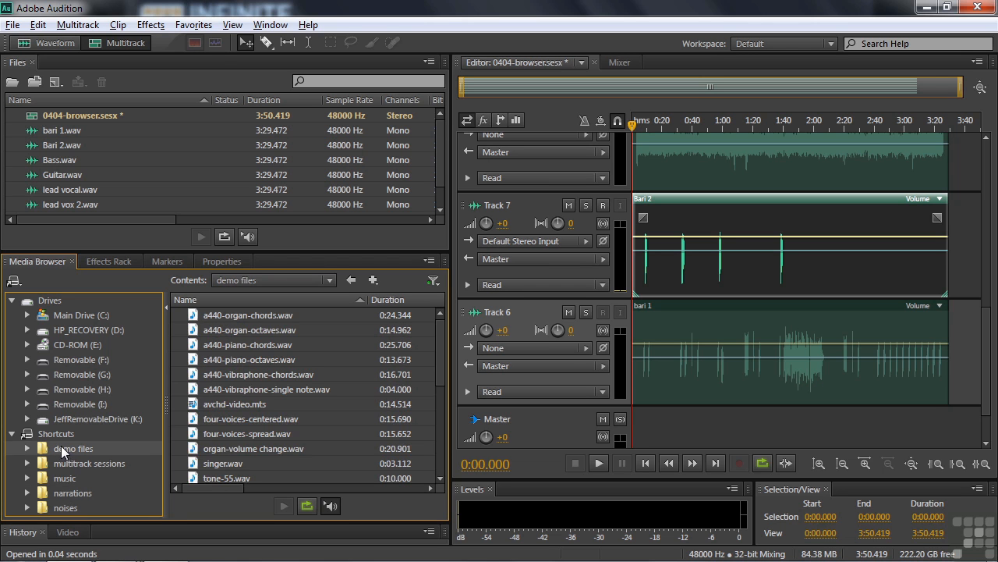
click(371, 283)
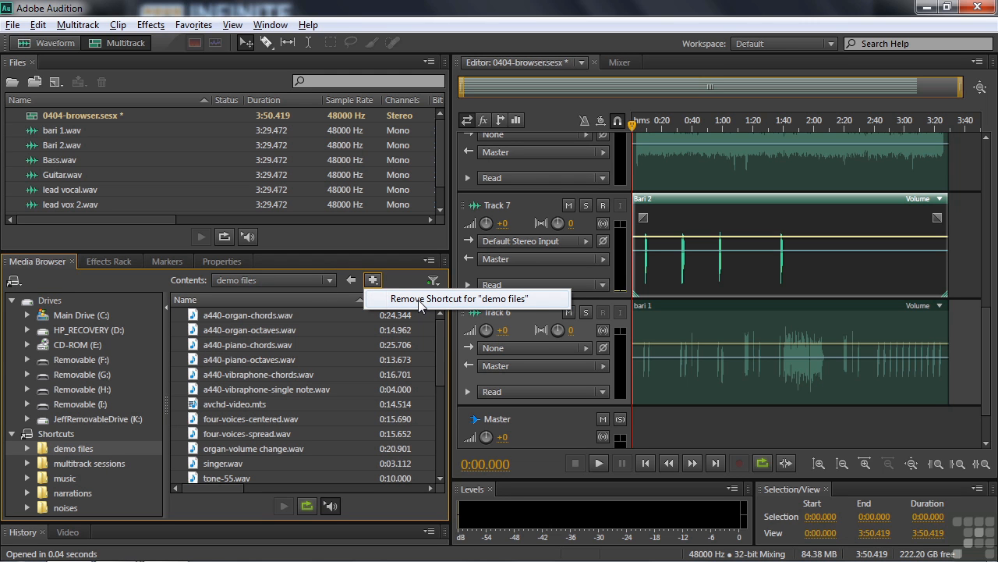
click(419, 303)
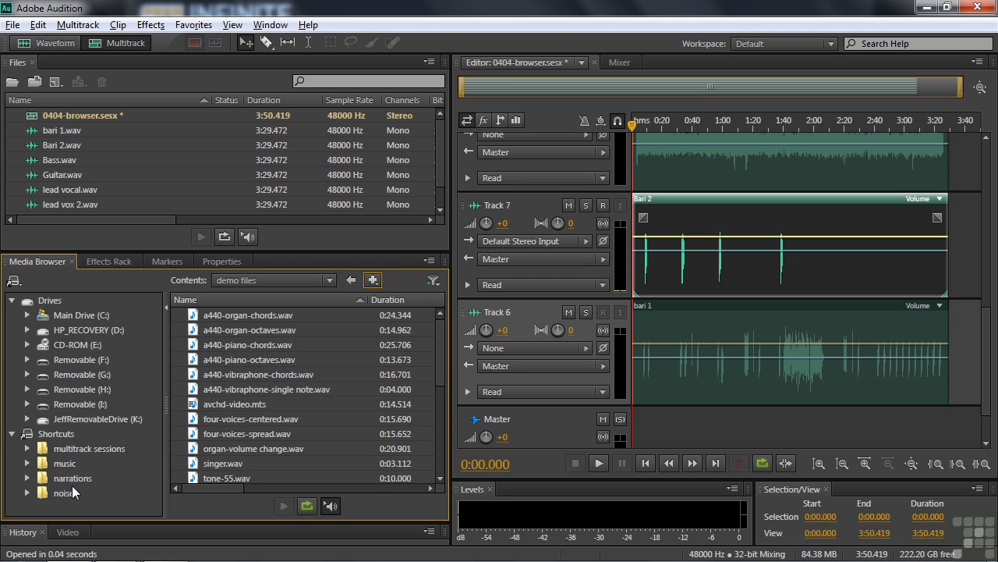
Filter the Media Browser's file list to All Supported Media
click(434, 280)
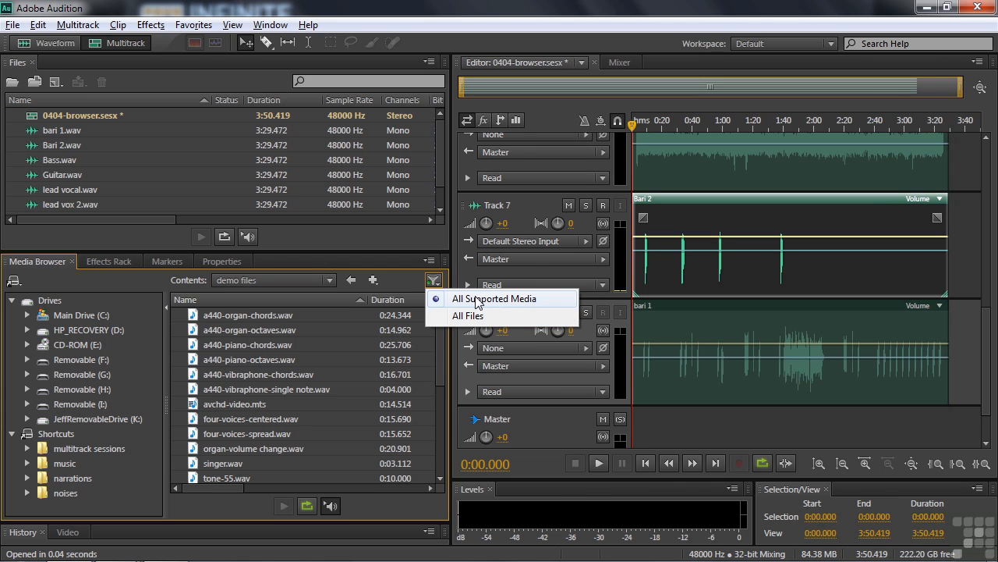
click(480, 301)
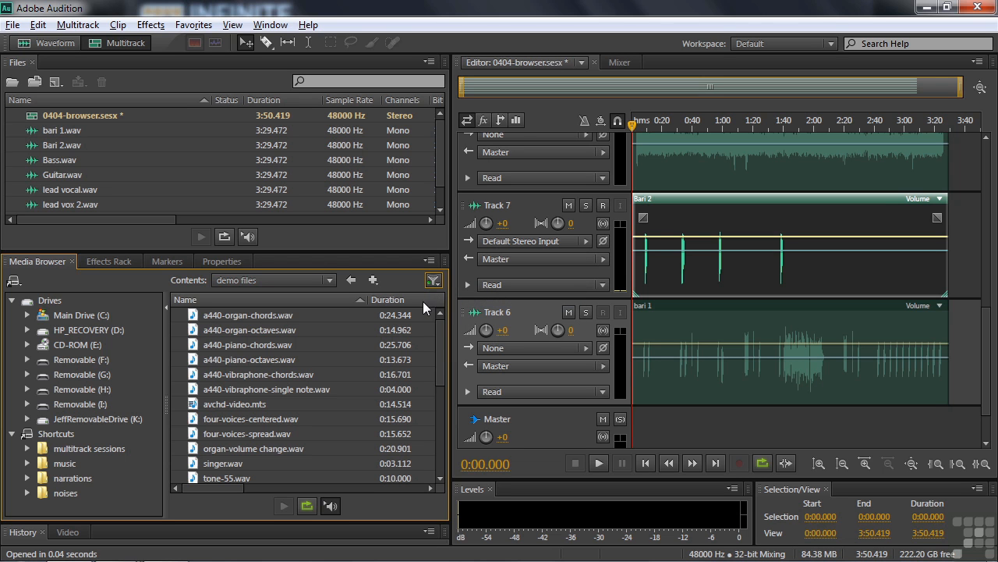